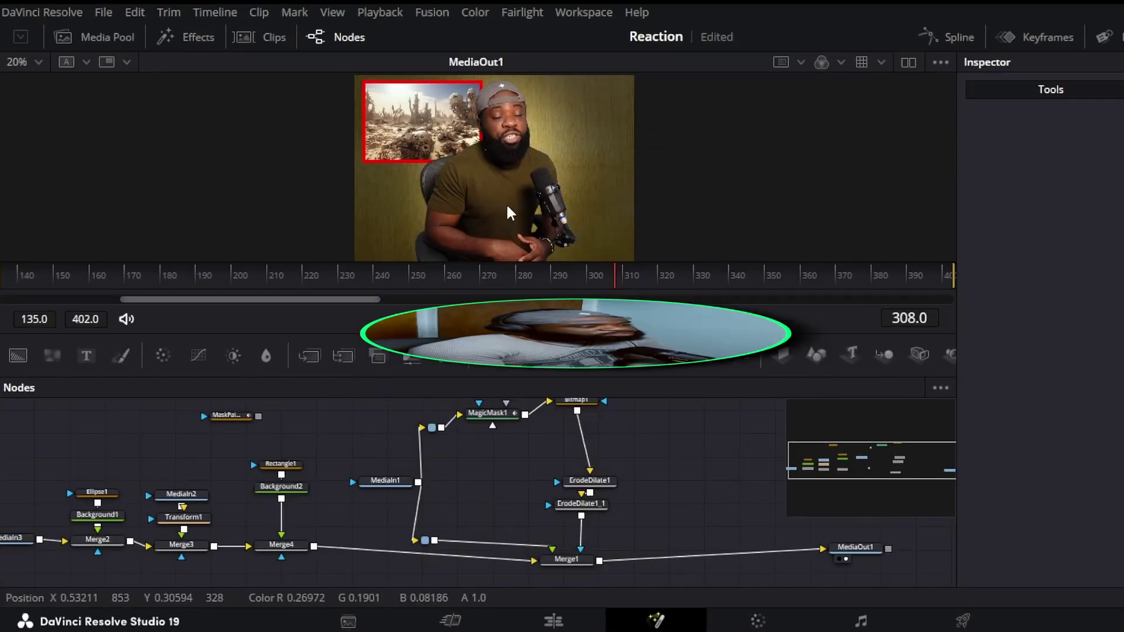
# - Save the Reaction project, then select and deselect the left group of background nodes
pyautogui.hotkey('ctrl', 's')
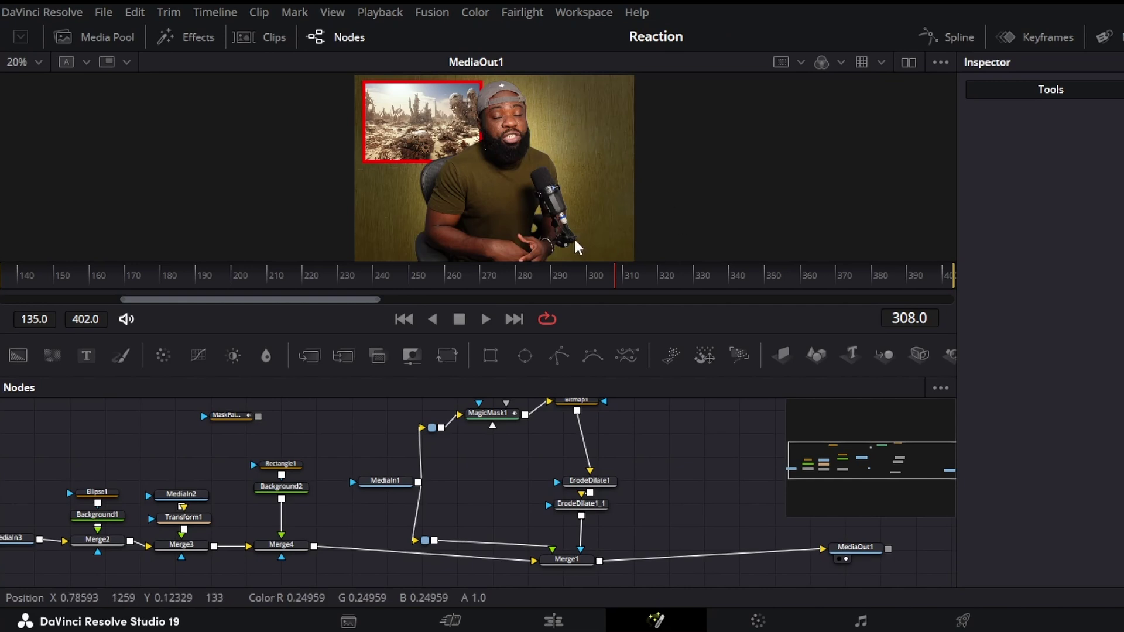
pyautogui.moveTo(15, 421); pyautogui.dragTo(323, 580)
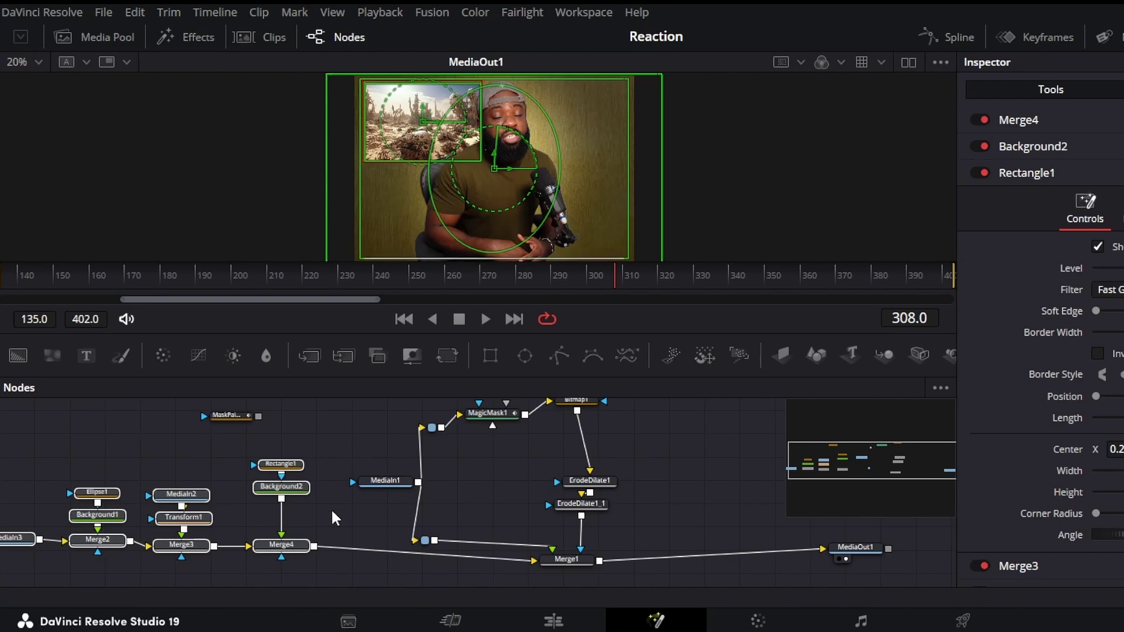
pyautogui.click(144, 452)
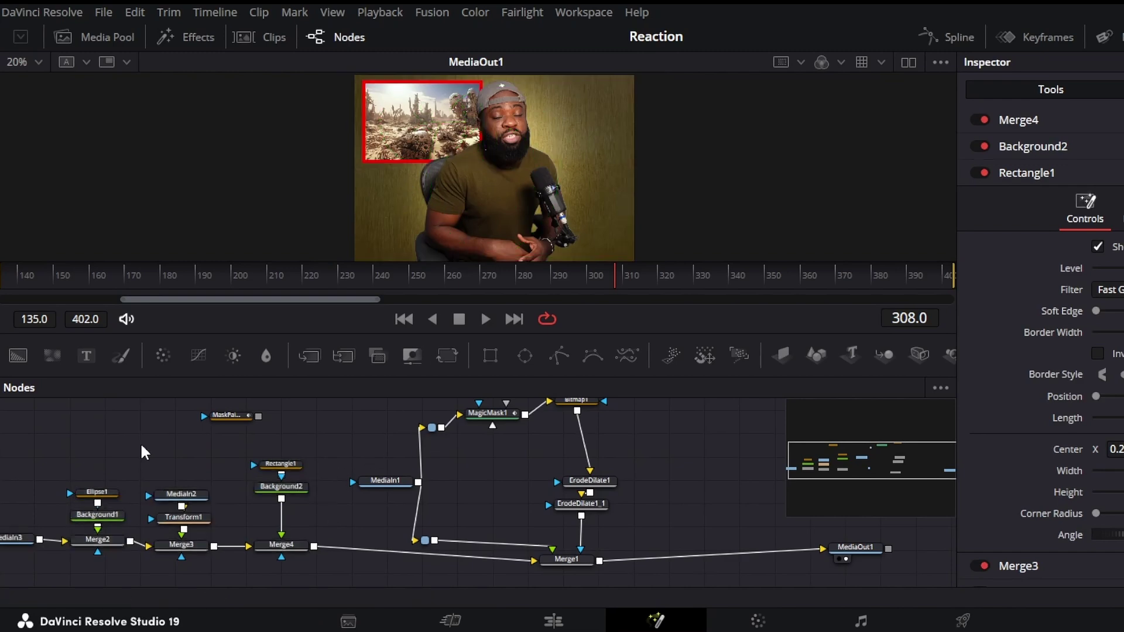
# - Preview MediaIn3, then the Merge2, Merge3 and Merge4 outputs in turn
pyautogui.click(8, 541)
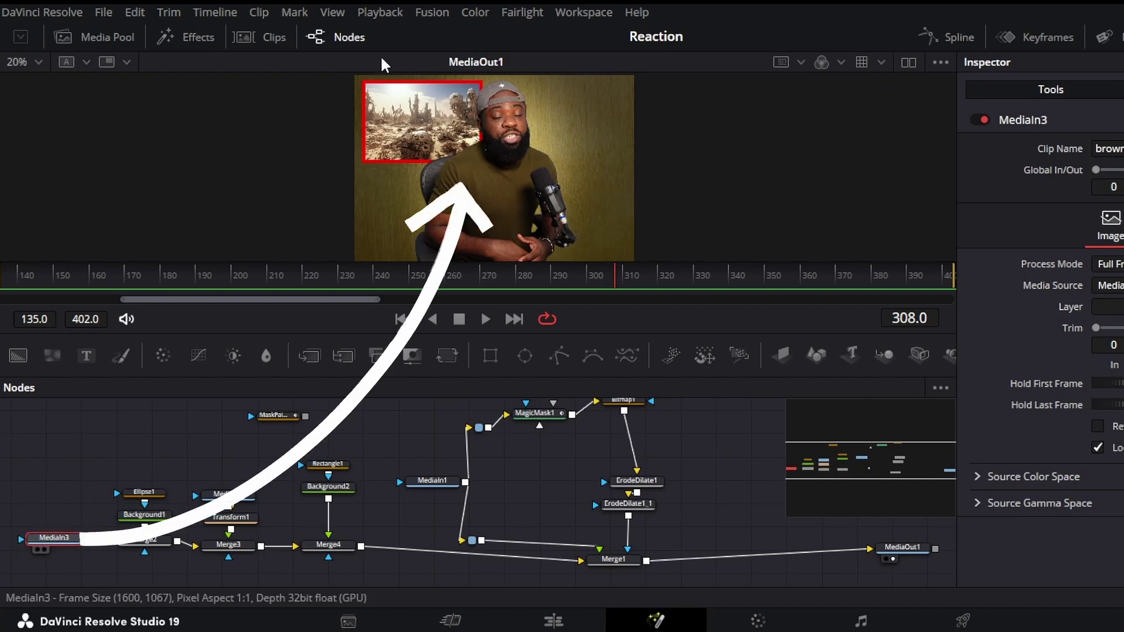
pyautogui.press('1')
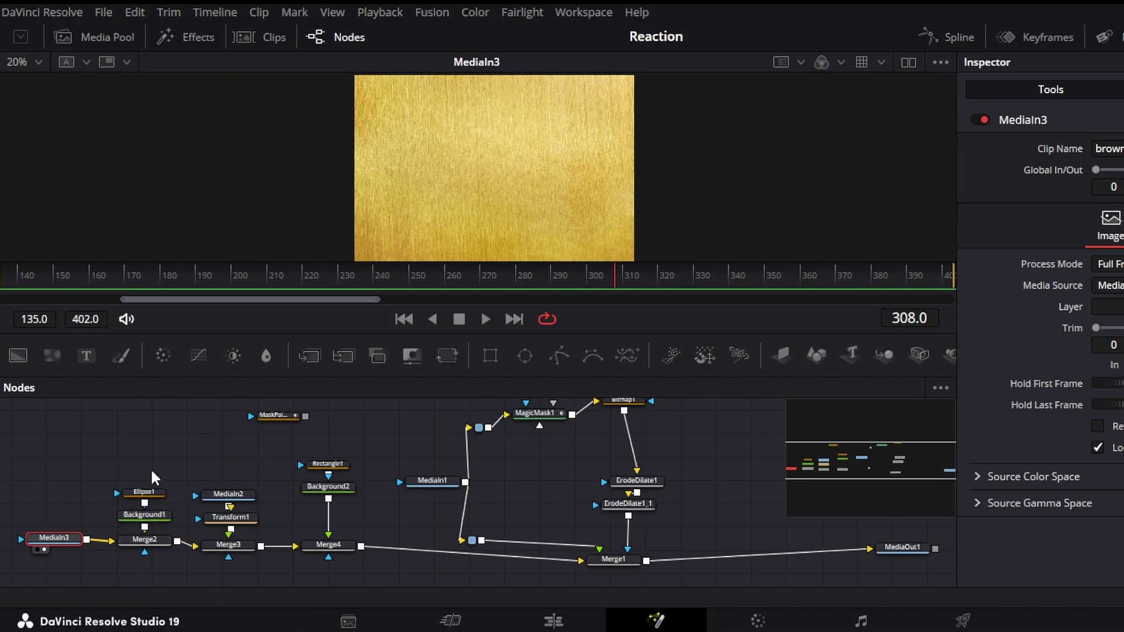
pyautogui.click(139, 543)
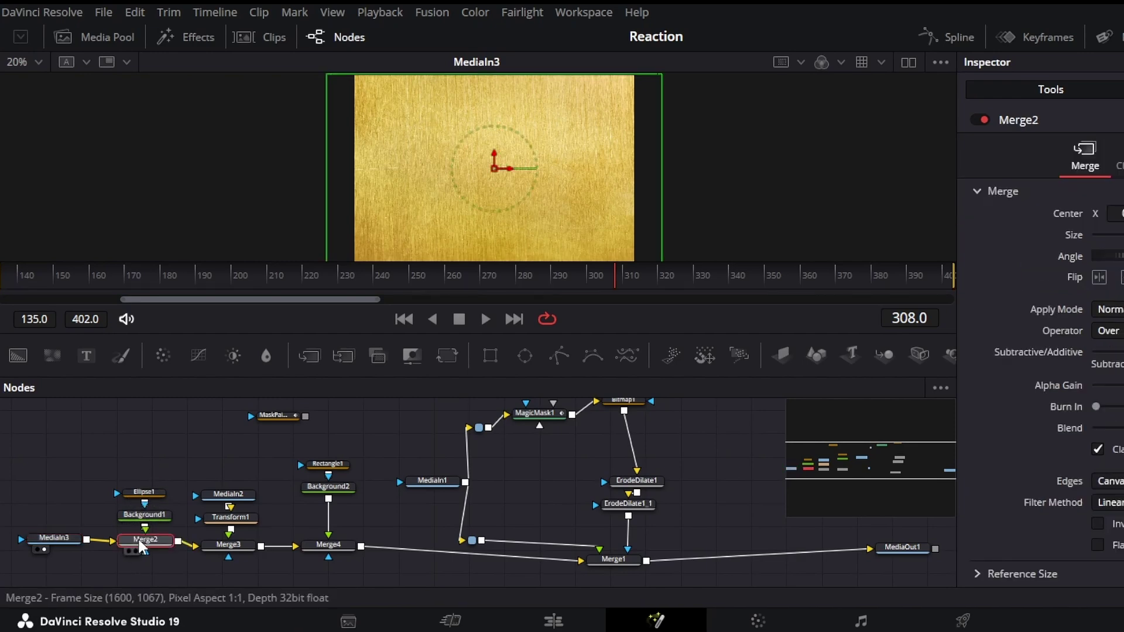
pyautogui.moveTo(140, 546); pyautogui.dragTo(426, 176)
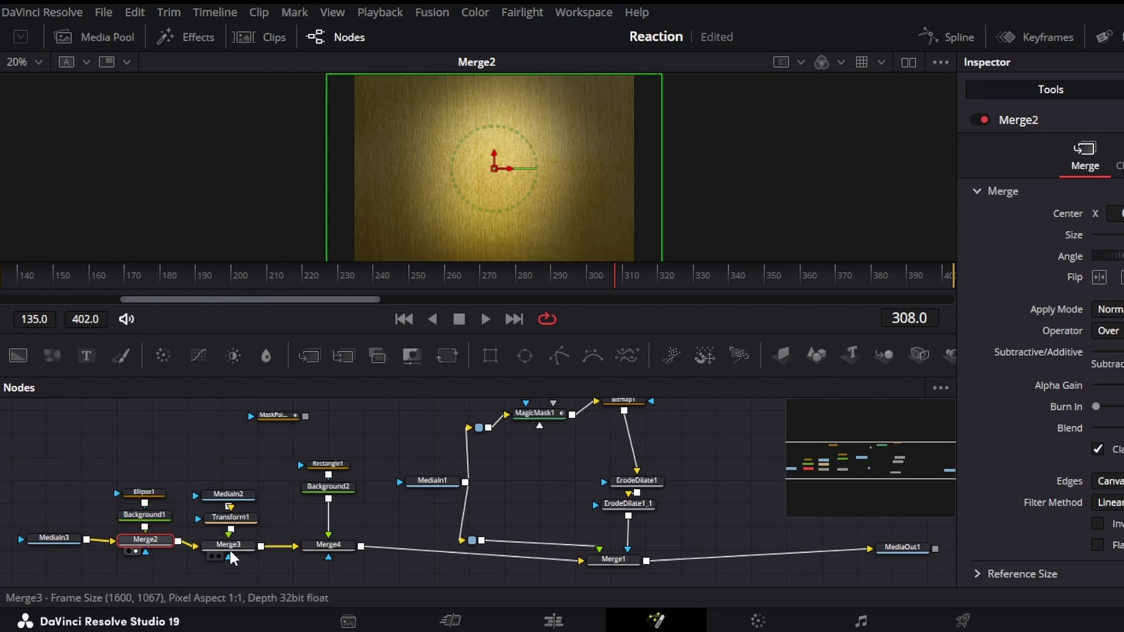
pyautogui.moveTo(232, 555)
pyautogui.mouseDown()
pyautogui.moveTo(316, 444)
pyautogui.moveTo(396, 246)
pyautogui.mouseUp()
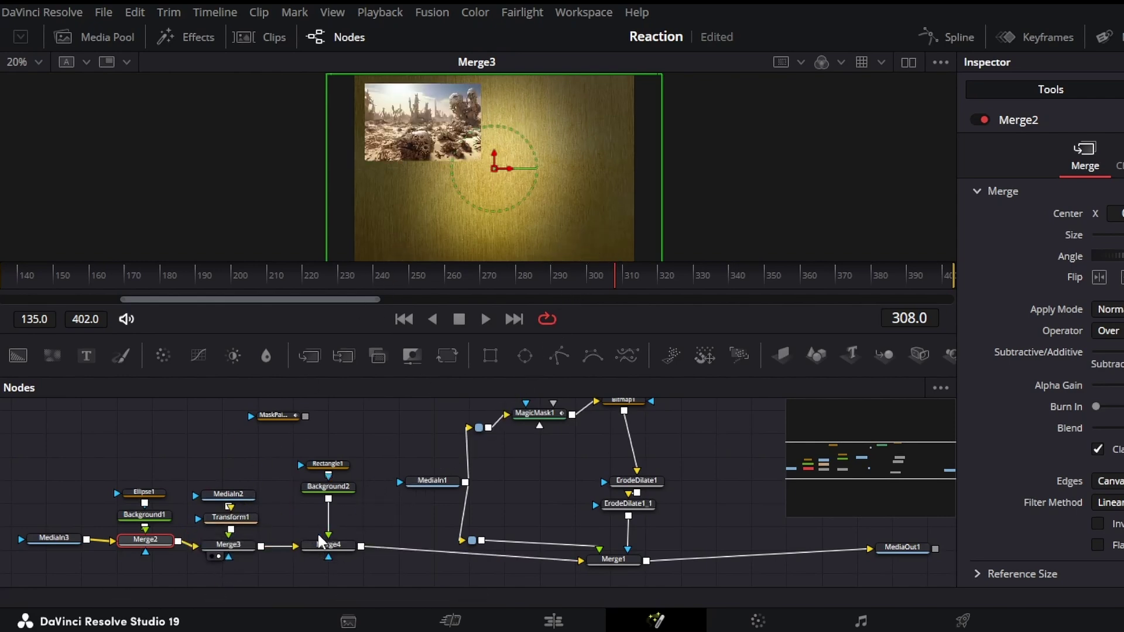
pyautogui.moveTo(322, 553); pyautogui.dragTo(418, 209)
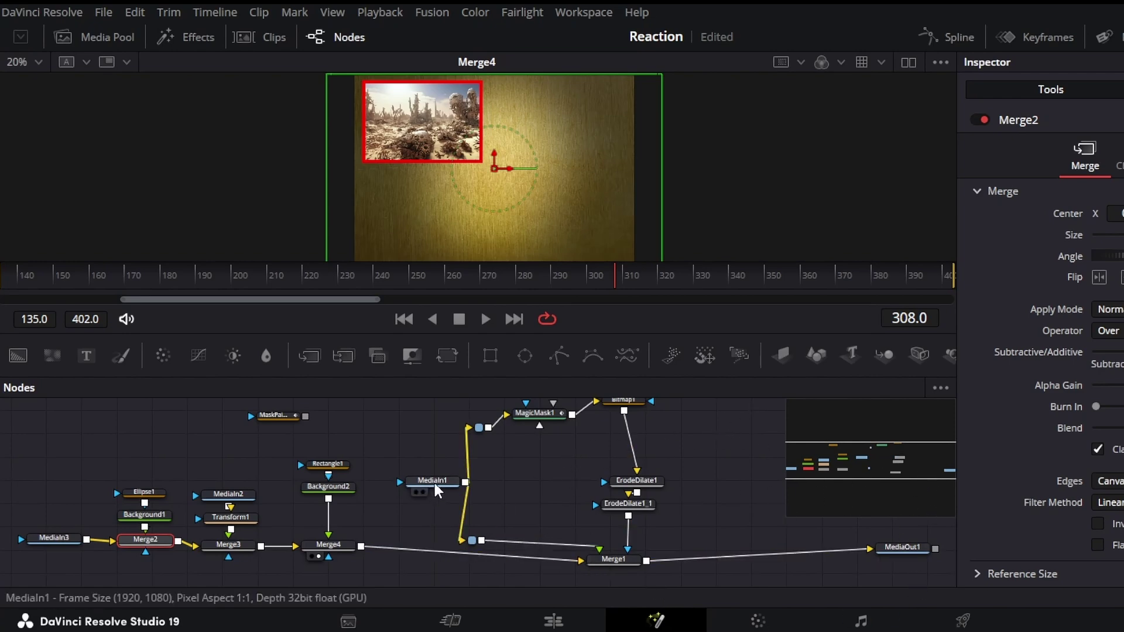
# - View MediaIn1 and MagicMask1, then reposition Bitmap1 and ErodeDilate1 in the node graph
pyautogui.press('1')
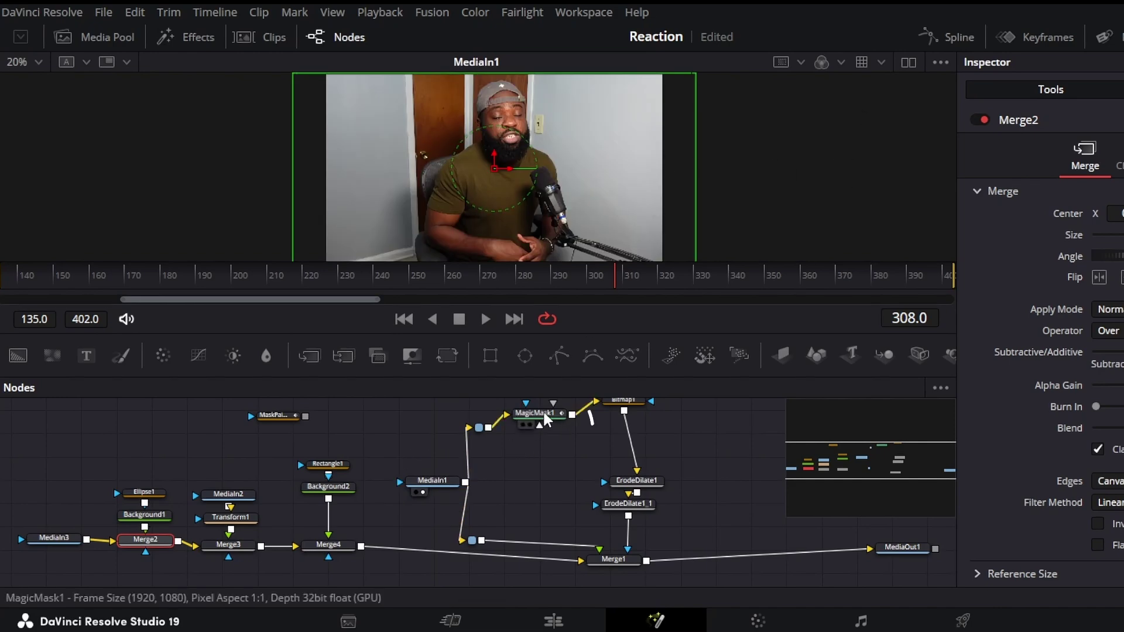
pyautogui.press('1')
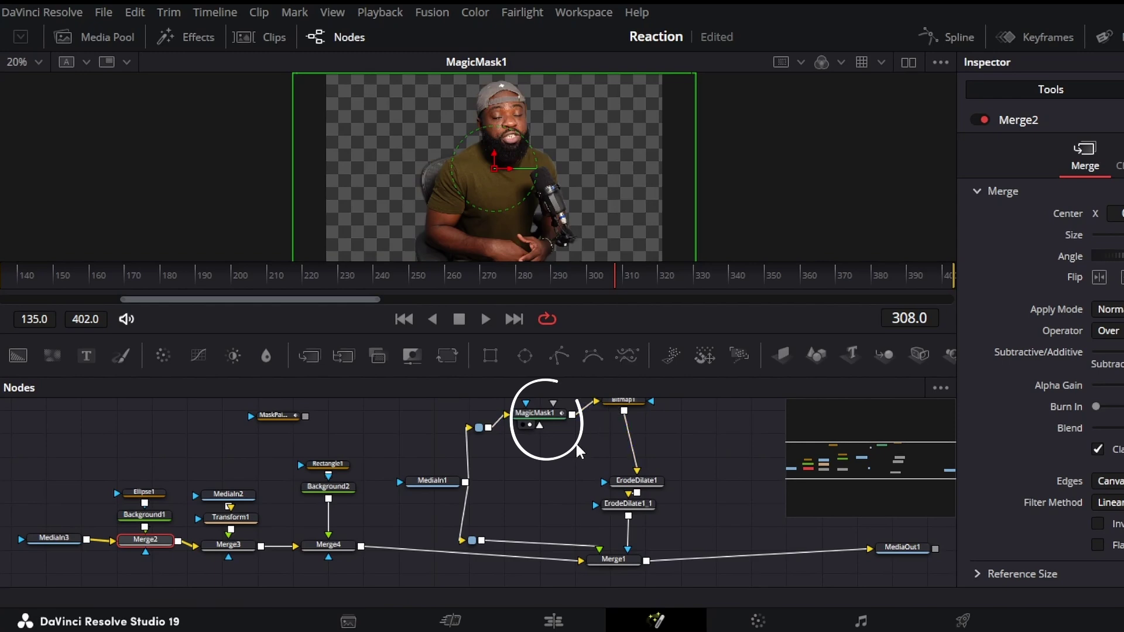
pyautogui.moveTo(623, 400); pyautogui.dragTo(637, 413)
pyautogui.moveTo(633, 485); pyautogui.dragTo(628, 460)
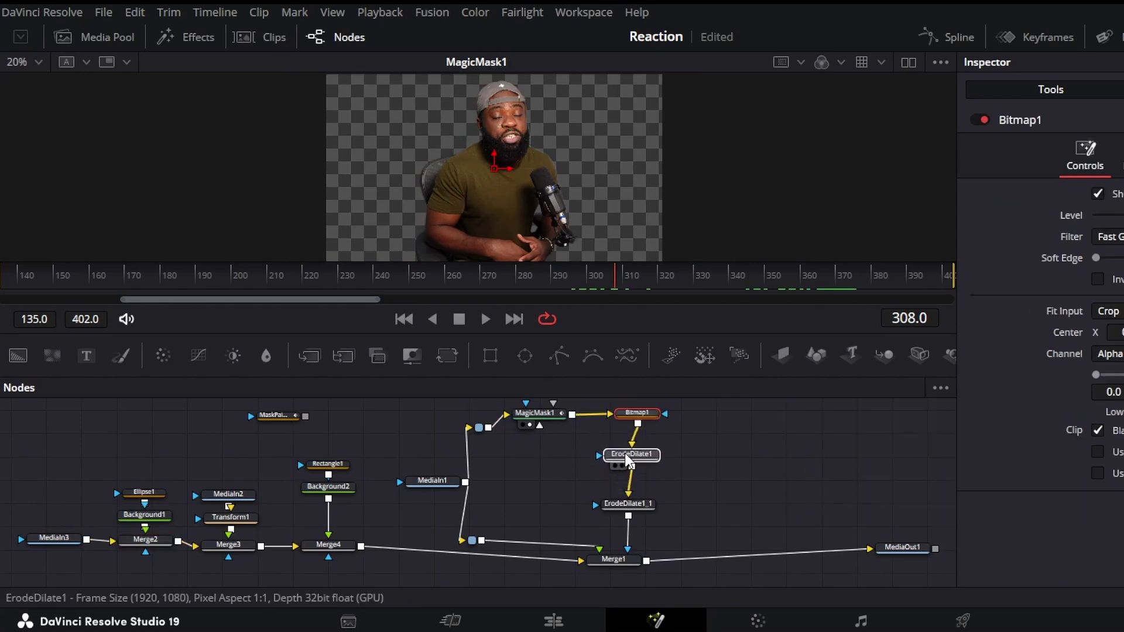
# - Test ErodeDilate1's Amount at -0.01 and back, then delete both ErodeDilate nodes
pyautogui.click(627, 460)
pyautogui.press('1')
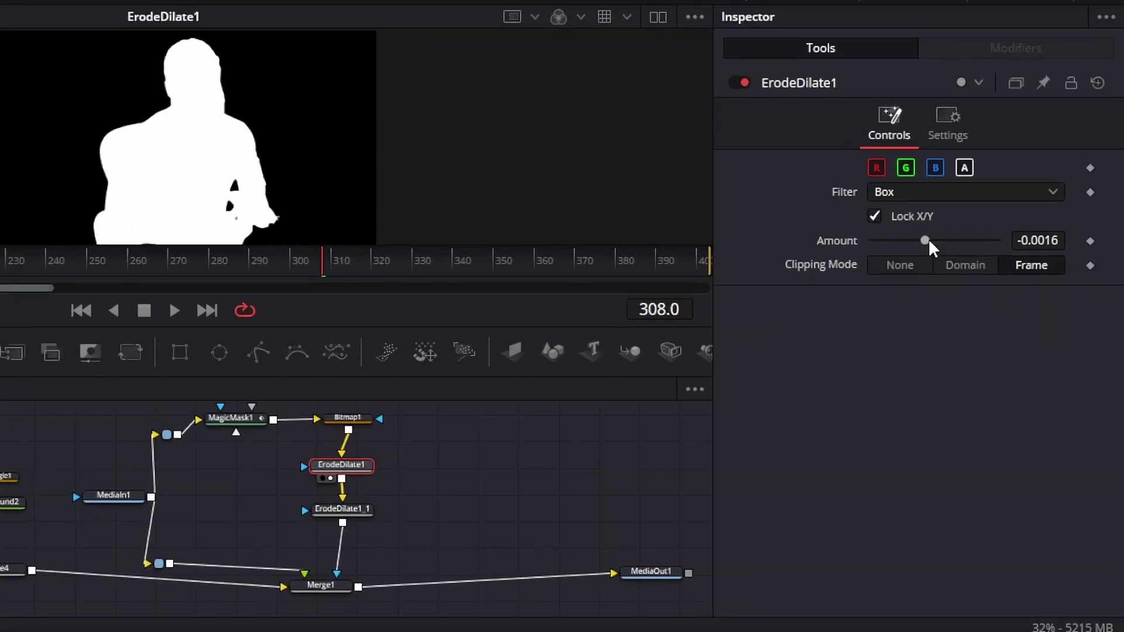
pyautogui.moveTo(923, 240); pyautogui.dragTo(862, 240)
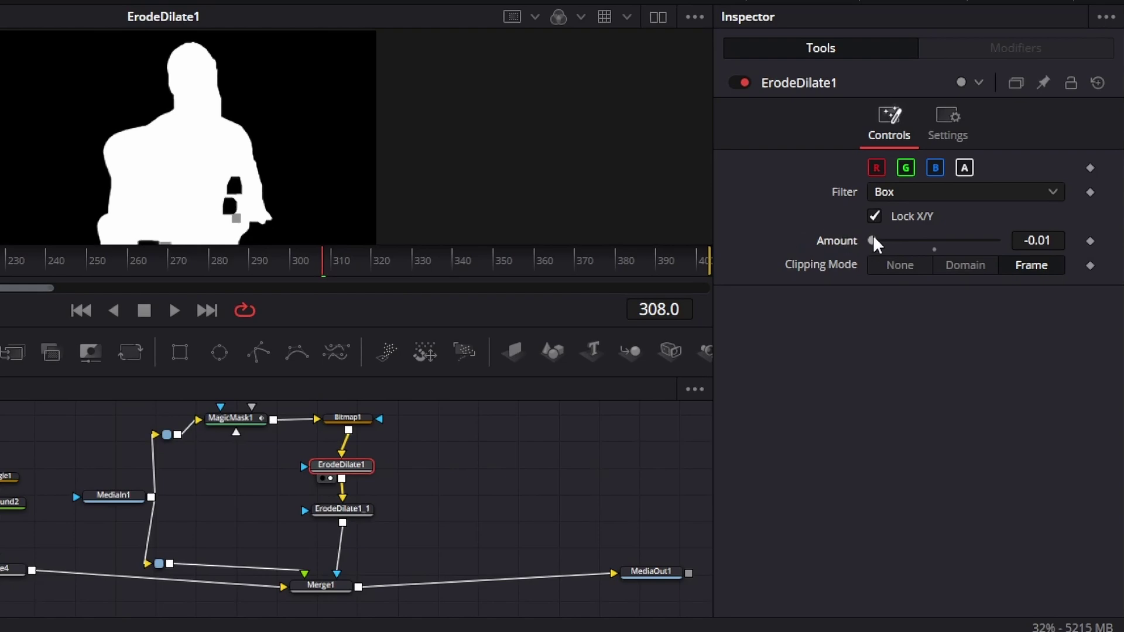
pyautogui.moveTo(873, 241)
pyautogui.mouseDown()
pyautogui.moveTo(1010, 249)
pyautogui.moveTo(882, 241)
pyautogui.mouseUp()
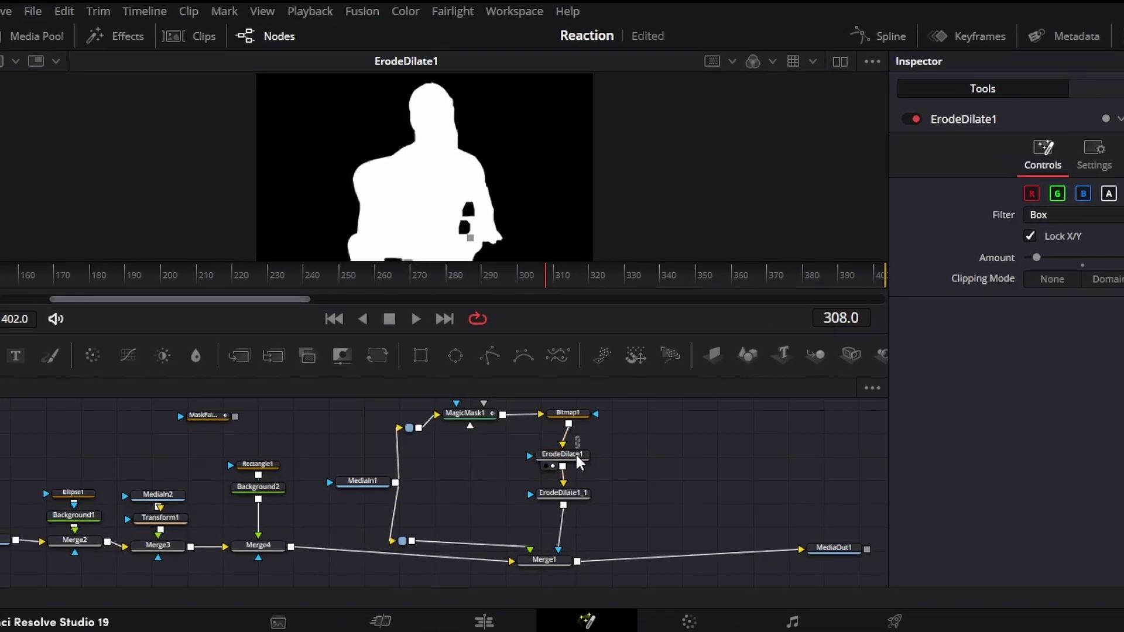
pyautogui.keyDown('ctrl'); pyautogui.click(343, 508); pyautogui.keyUp('ctrl')
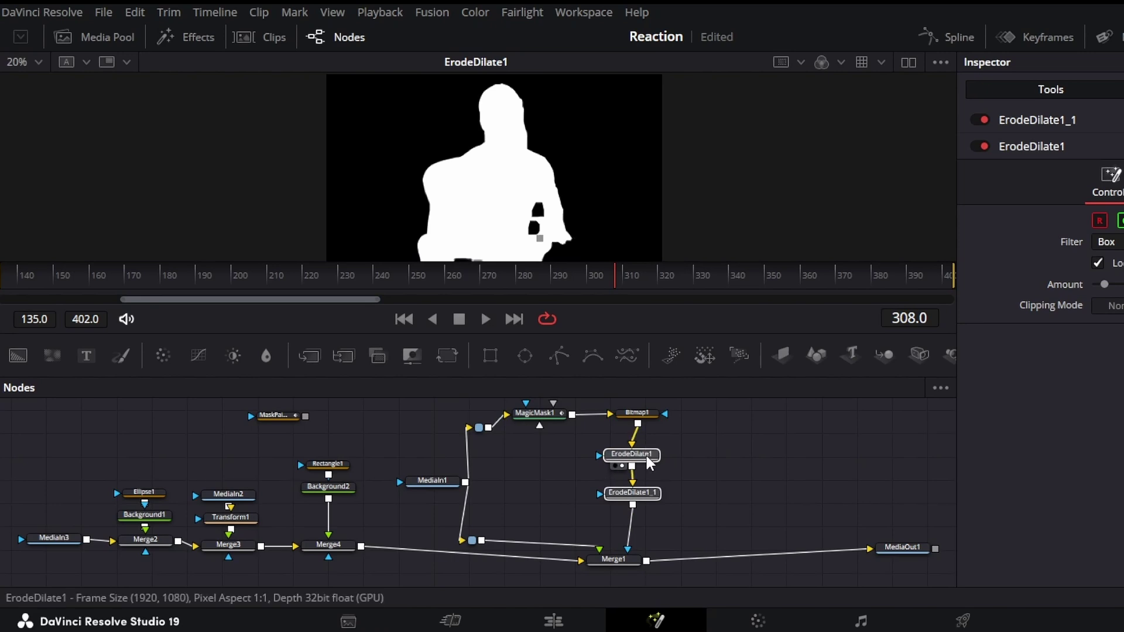
pyautogui.press('Delete')
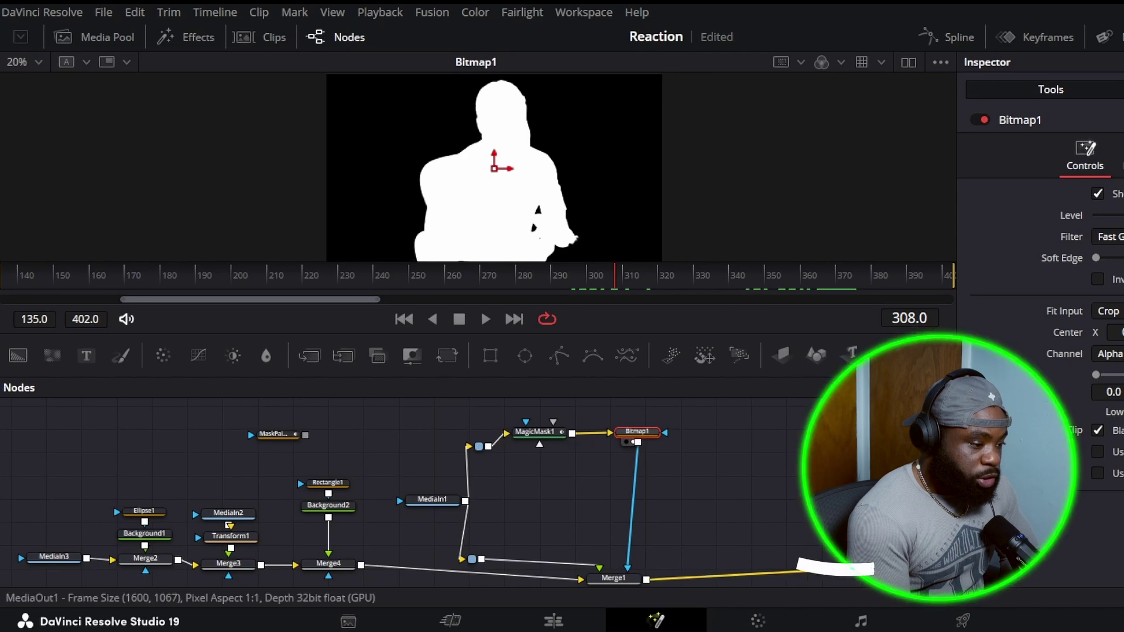
# - Show the MediaOut1 composite and review frames around 314–331, zooming in on the edges
pyautogui.click(886, 577)
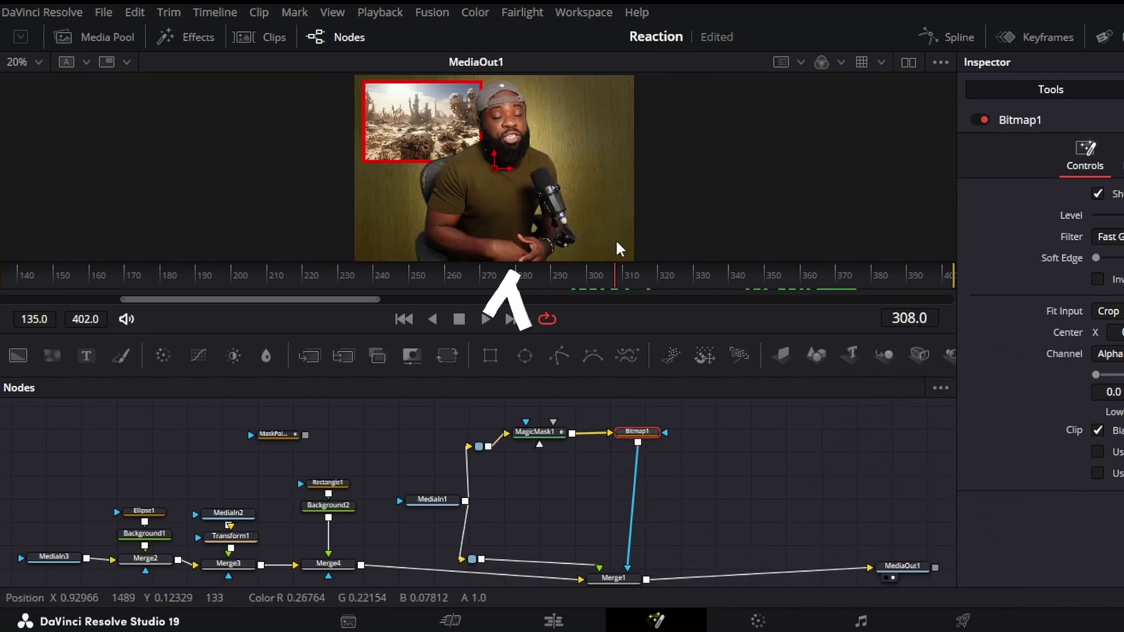
pyautogui.moveTo(615, 281); pyautogui.dragTo(803, 288)
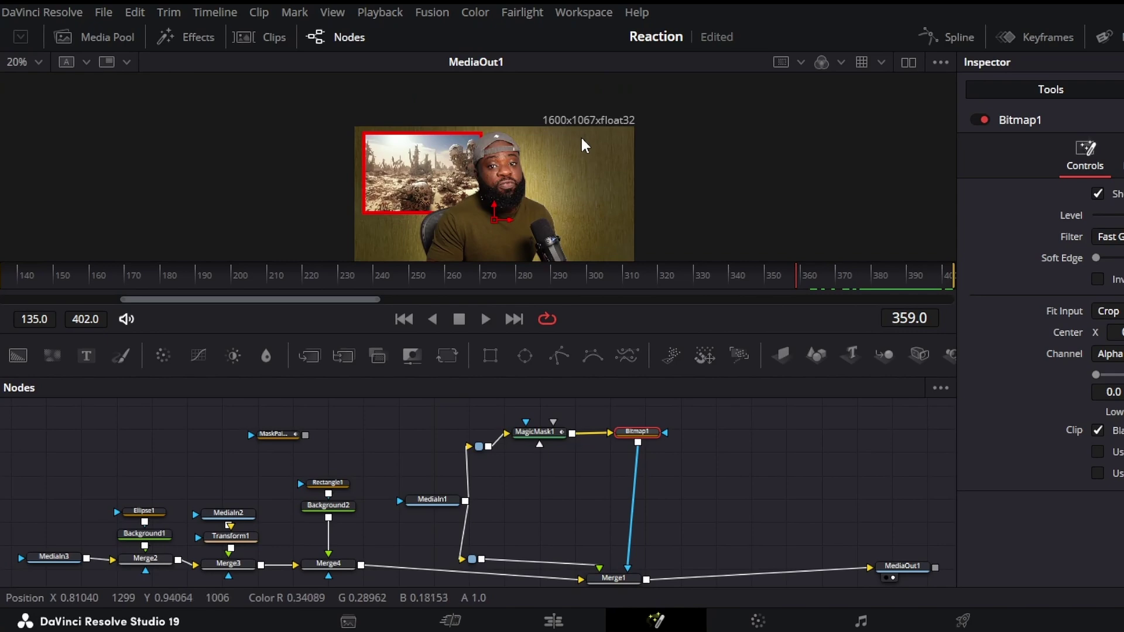
pyautogui.scroll(4, 571, 121)
pyautogui.scroll(2, 536, 152)
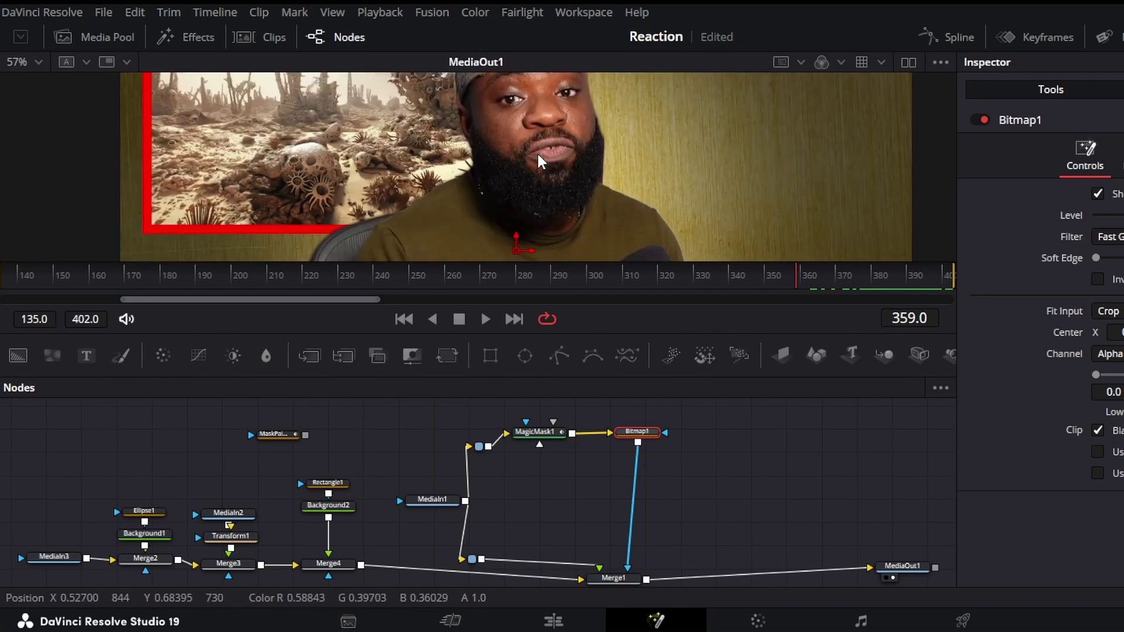
pyautogui.scroll(2, 544, 148)
pyautogui.scroll(-2, 552, 144)
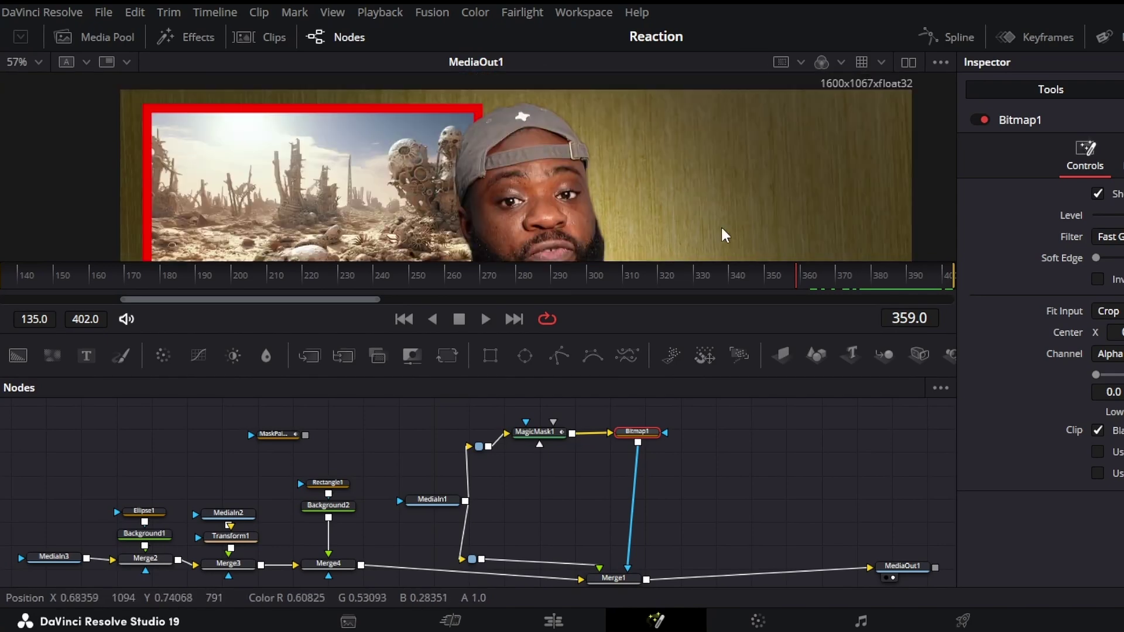
pyautogui.moveTo(701, 273); pyautogui.dragTo(647, 273)
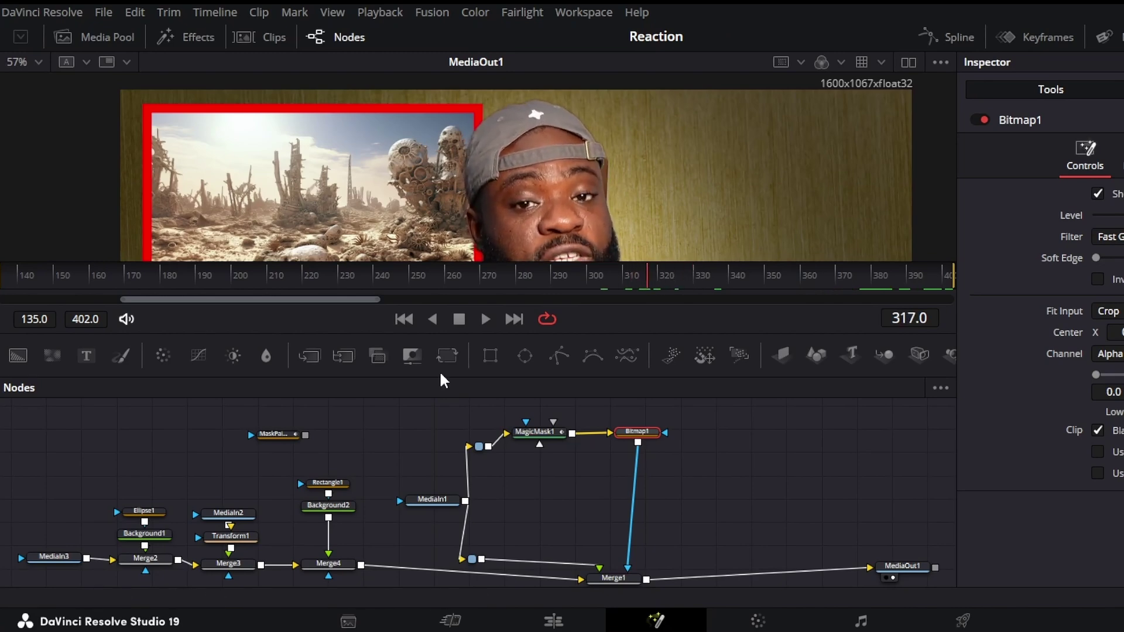
# - Compare MediaIn3 and MediaIn1, then return to MediaOut1 and settle on frame 310
pyautogui.moveTo(65, 557); pyautogui.dragTo(506, 223)
pyautogui.moveTo(432, 499); pyautogui.dragTo(638, 234)
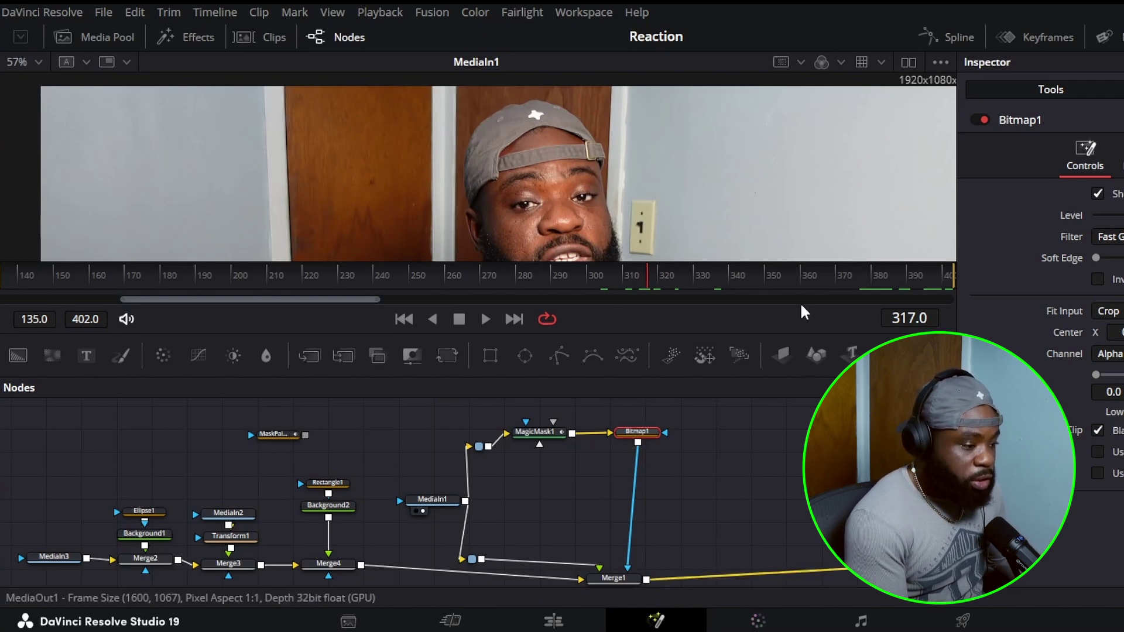
pyautogui.press('1')
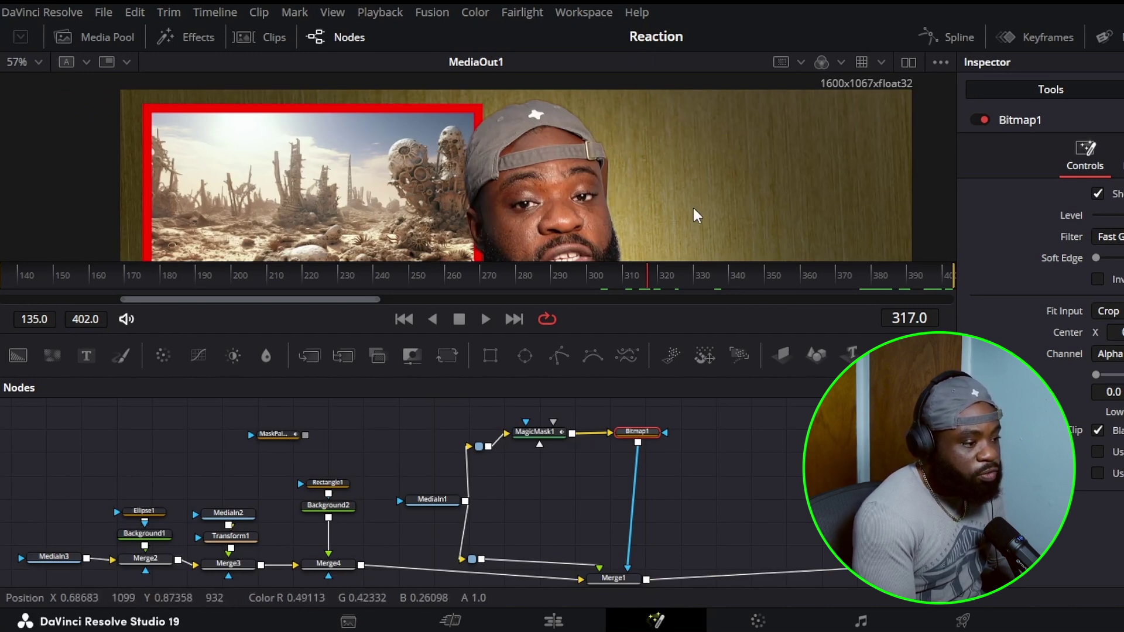
pyautogui.moveTo(644, 278); pyautogui.dragTo(625, 316)
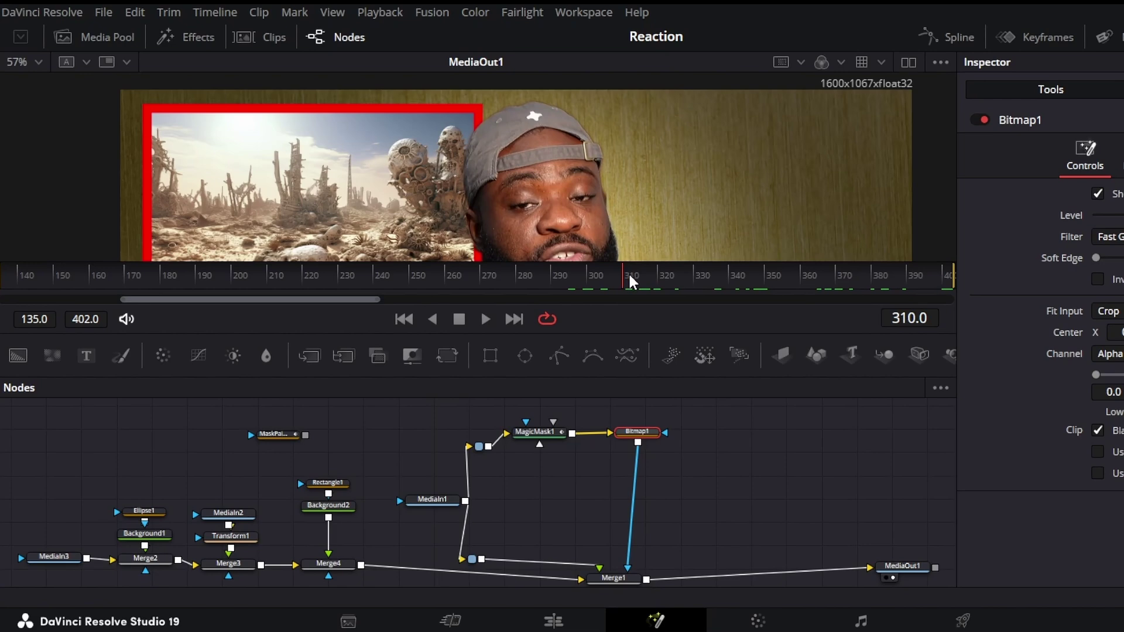
pyautogui.moveTo(629, 276); pyautogui.dragTo(619, 328)
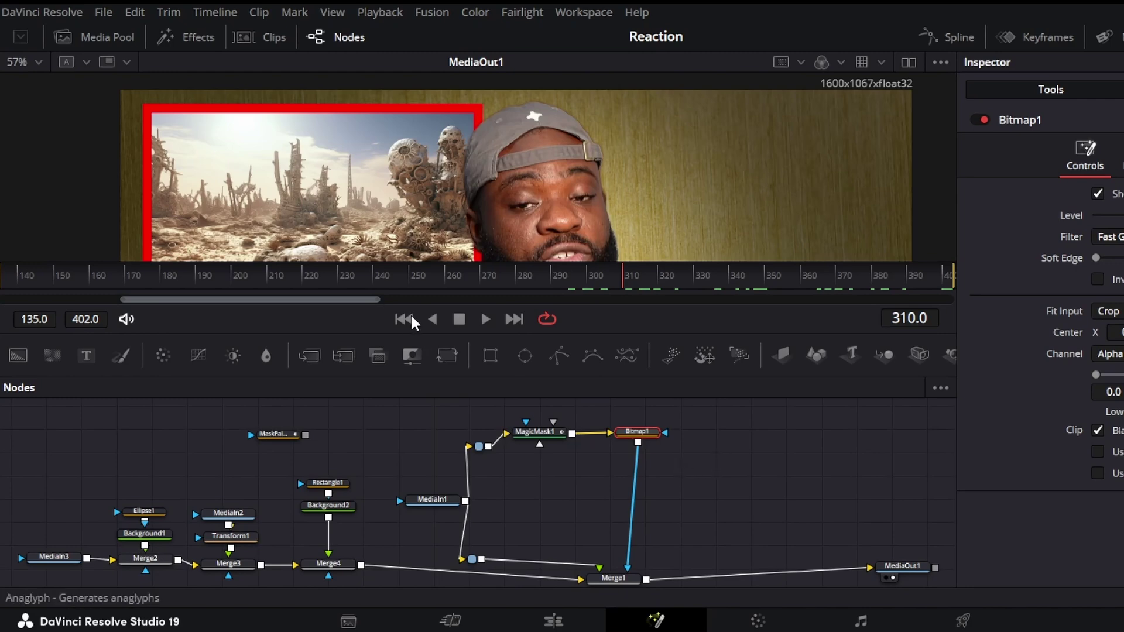
# - Insert a MaskPaint node after Bitmap1, move it lower and choose multistroke painting
pyautogui.click(412, 355)
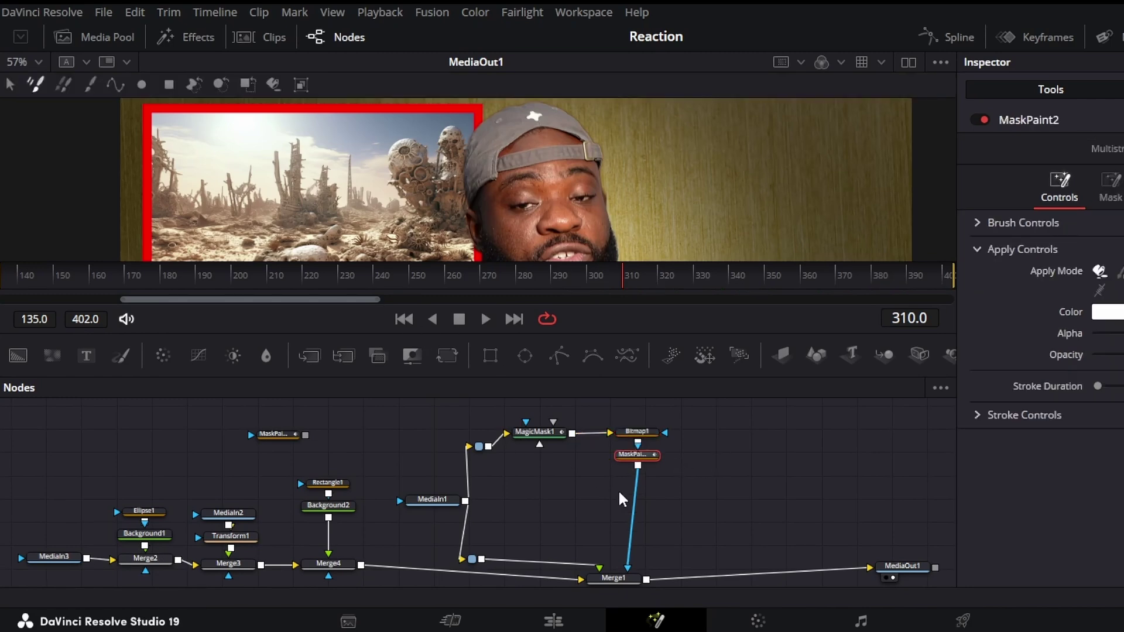
pyautogui.moveTo(636, 454); pyautogui.dragTo(628, 487)
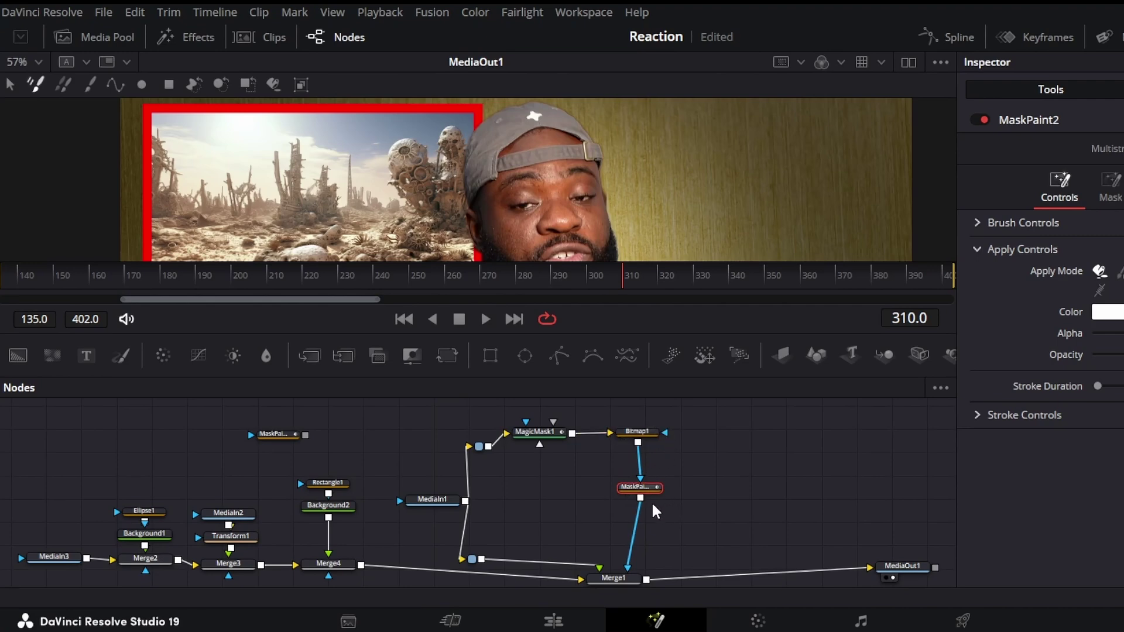
pyautogui.click(35, 85)
# - Check the matte across frames 310–319, then view MaskPaint2's output at frame 312
pyautogui.moveTo(623, 273)
pyautogui.mouseDown()
pyautogui.moveTo(654, 276)
pyautogui.moveTo(624, 275)
pyautogui.moveTo(644, 276)
pyautogui.mouseUp()
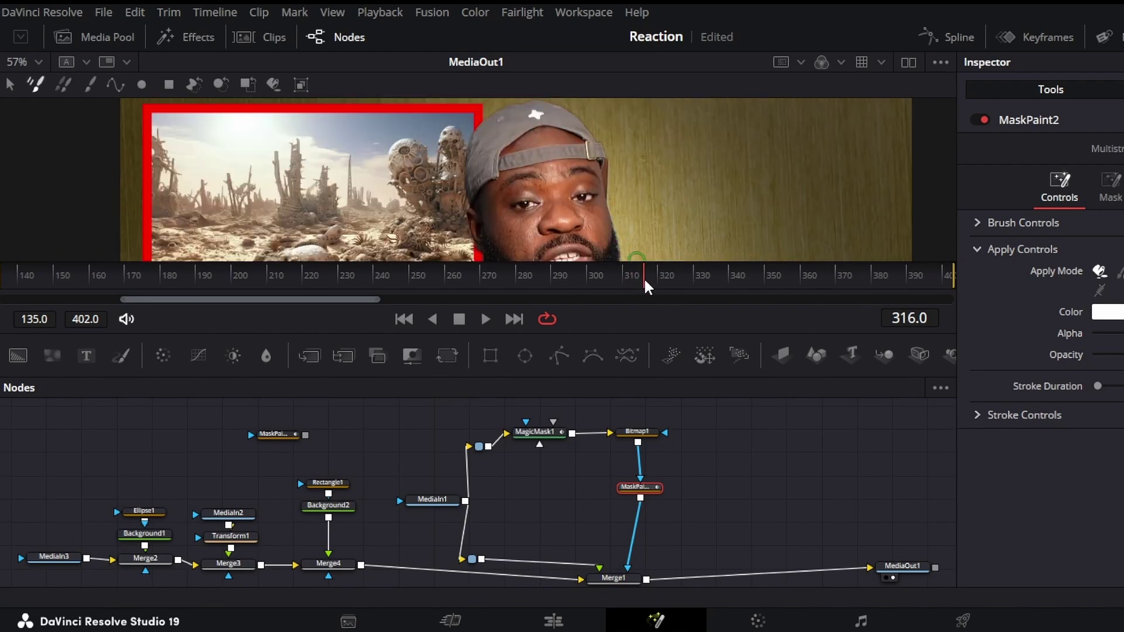
pyautogui.moveTo(640, 278)
pyautogui.mouseDown()
pyautogui.moveTo(624, 279)
pyautogui.moveTo(658, 276)
pyautogui.moveTo(623, 277)
pyautogui.mouseUp()
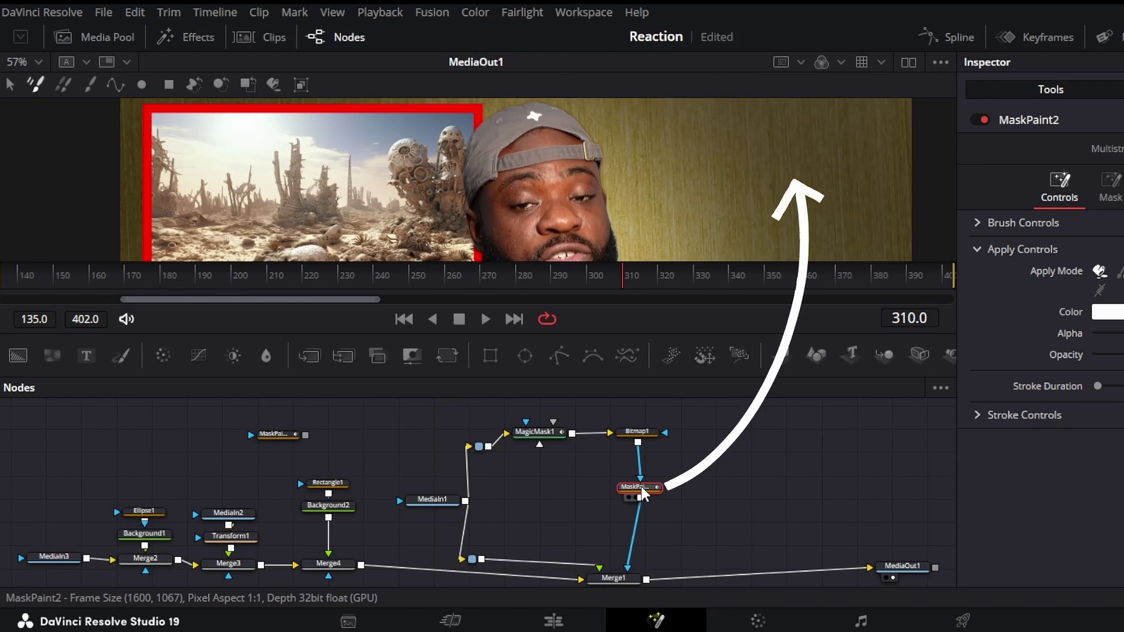
pyautogui.moveTo(641, 487); pyautogui.dragTo(656, 200)
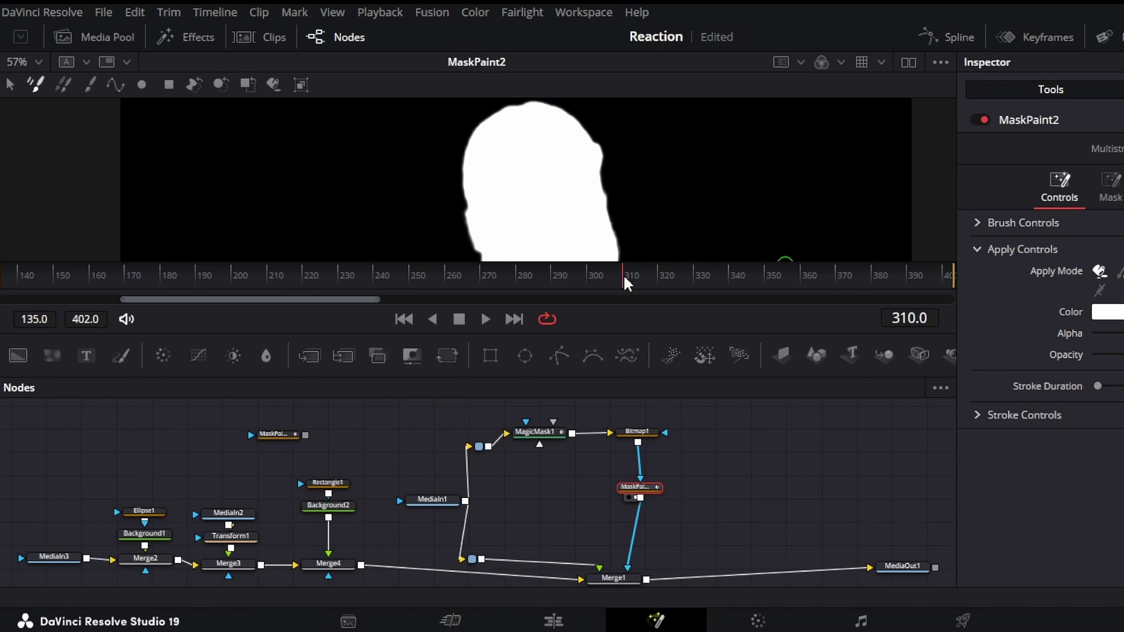
# - Save the project and set MaskPaint2's paint Alpha to 0.0 so it paints black
pyautogui.moveTo(623, 281)
pyautogui.mouseDown()
pyautogui.moveTo(659, 283)
pyautogui.moveTo(595, 281)
pyautogui.moveTo(659, 279)
pyautogui.moveTo(623, 281)
pyautogui.mouseUp()
pyautogui.hotkey('ctrl', 's')
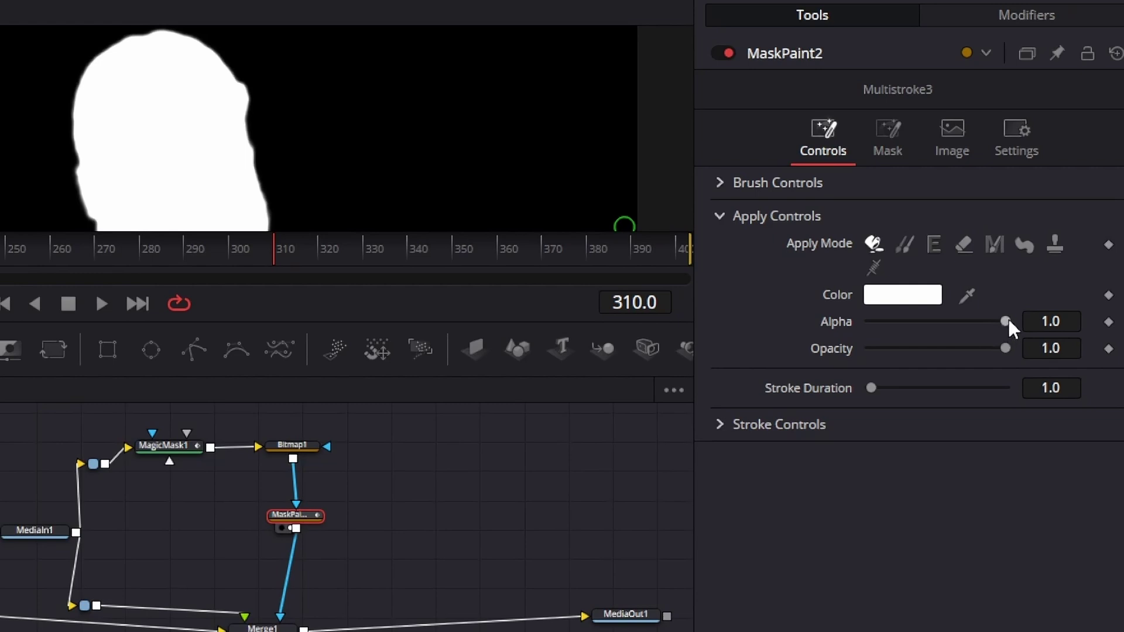
pyautogui.moveTo(1002, 322); pyautogui.dragTo(751, 328)
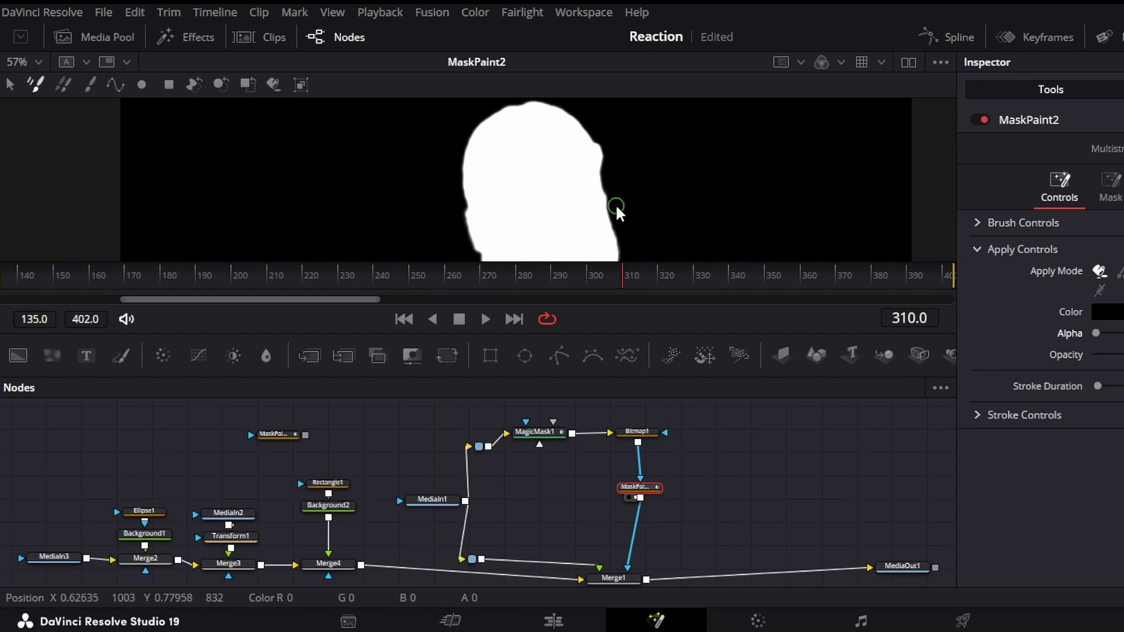
# - Paint black strokes along the mask's right edge and check them in the composite
pyautogui.moveTo(607, 191); pyautogui.dragTo(615, 213)
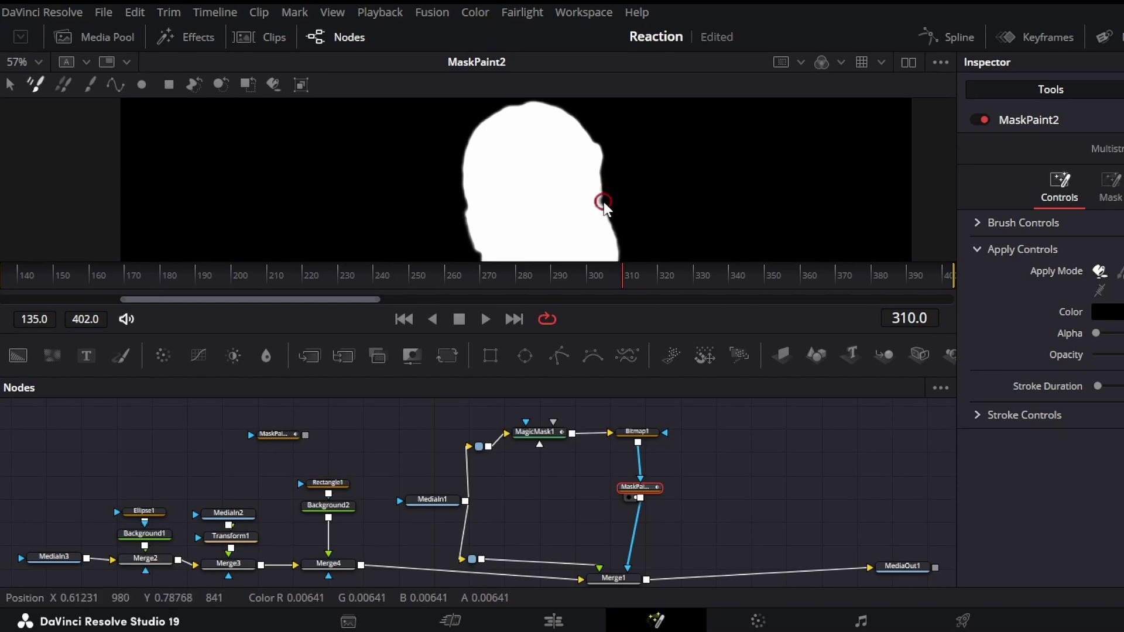
pyautogui.moveTo(603, 202); pyautogui.dragTo(582, 201)
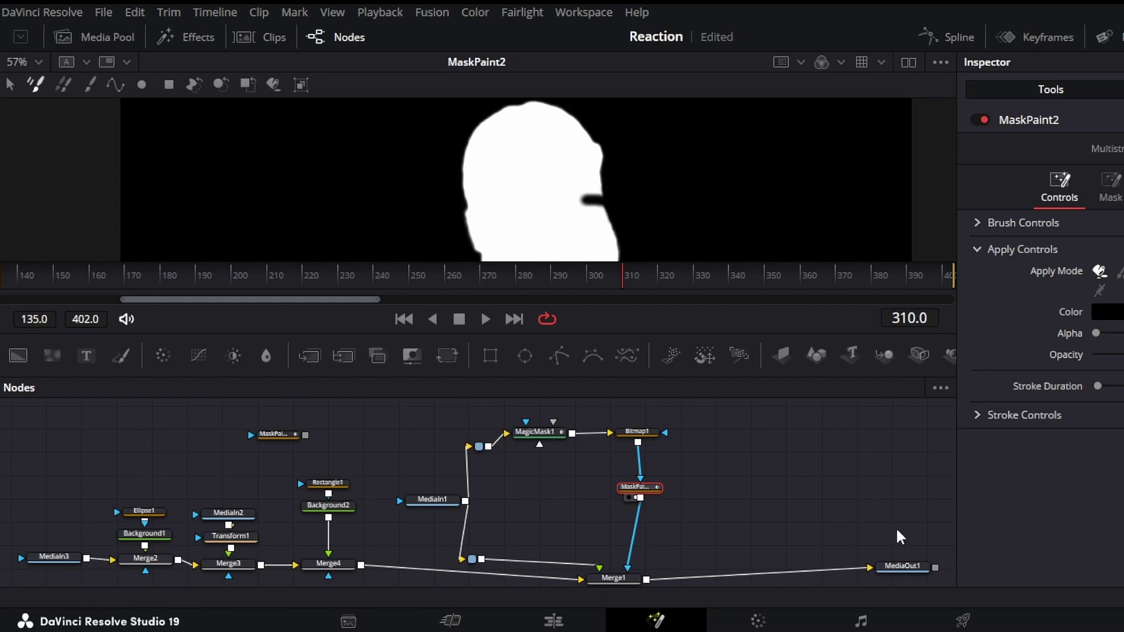
pyautogui.moveTo(893, 564); pyautogui.dragTo(567, 189)
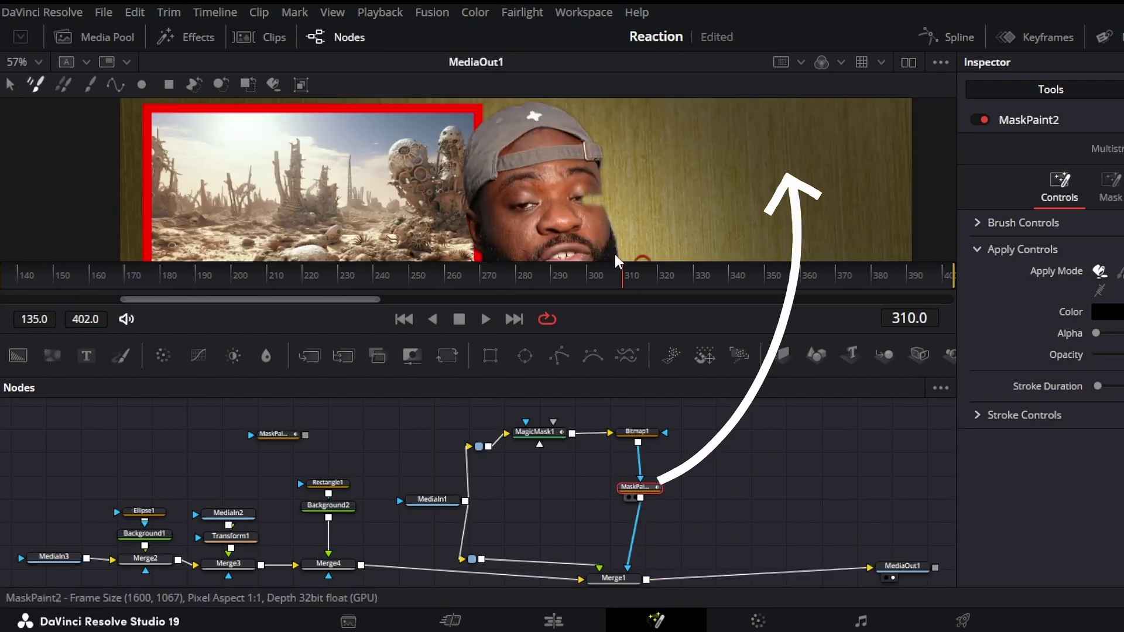
pyautogui.press('1')
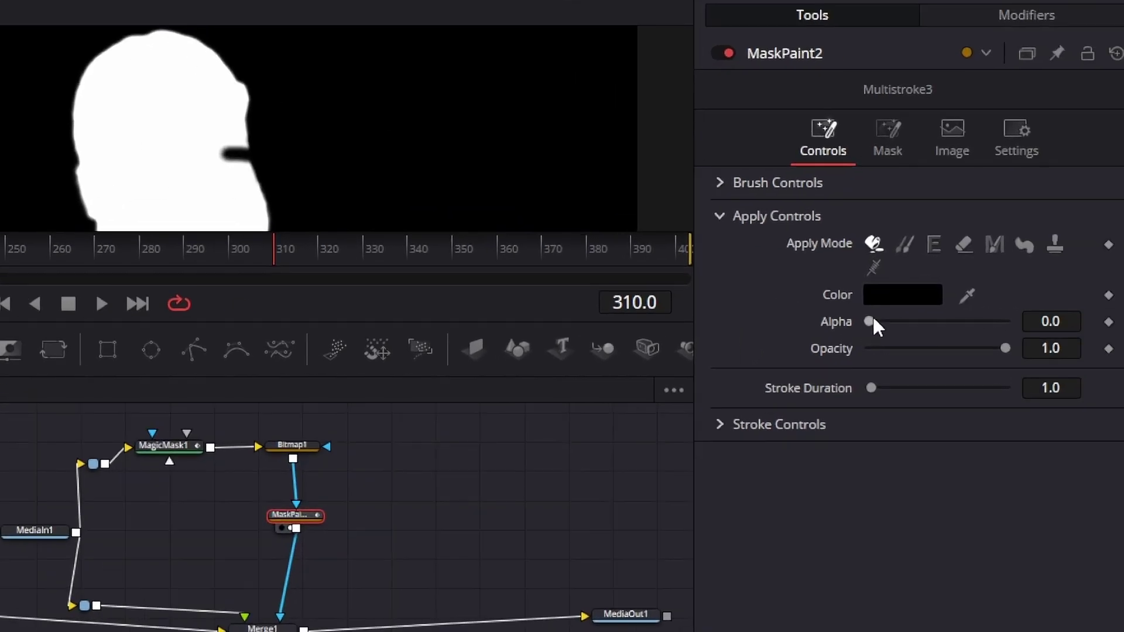
# - Reset paint Alpha to 1 and paint white to fill the accidental notch back in
pyautogui.doubleClick(868, 321)
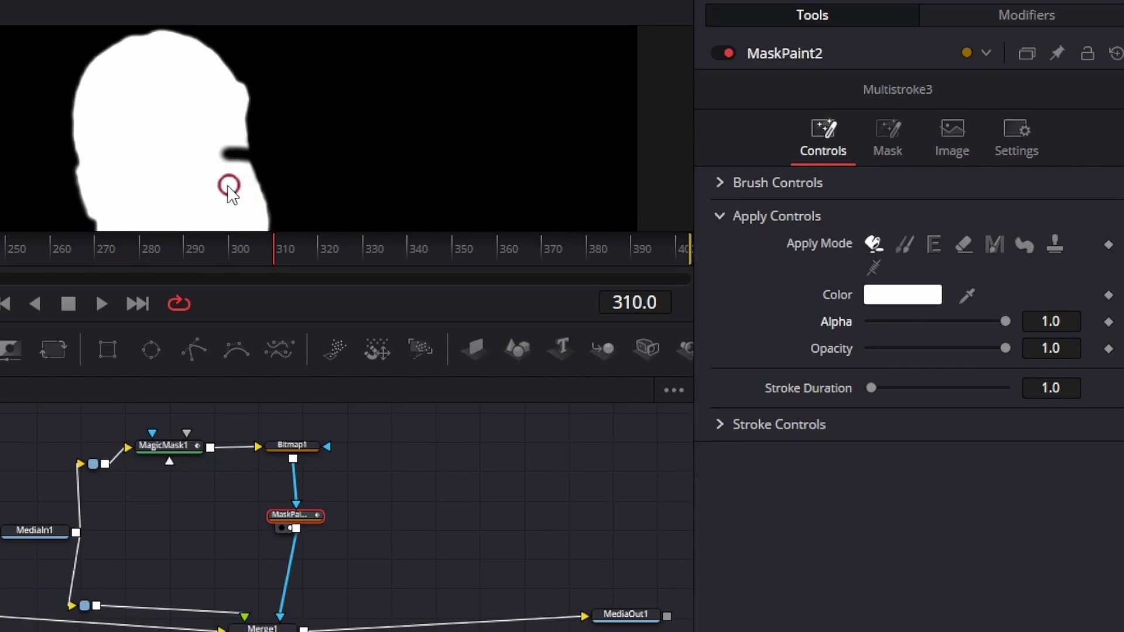
pyautogui.moveTo(218, 166)
pyautogui.mouseDown()
pyautogui.moveTo(228, 170)
pyautogui.moveTo(213, 149)
pyautogui.moveTo(229, 163)
pyautogui.mouseUp()
pyautogui.moveTo(586, 207)
pyautogui.mouseDown()
pyautogui.moveTo(591, 193)
pyautogui.moveTo(593, 206)
pyautogui.mouseUp()
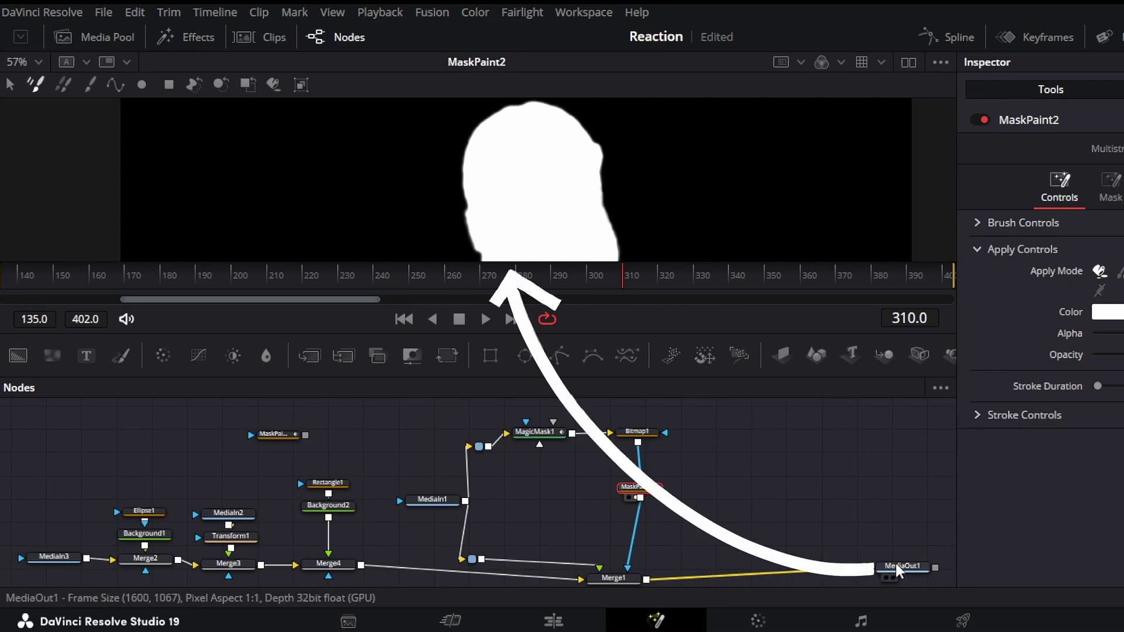
pyautogui.moveTo(730, 274); pyautogui.dragTo(704, 202)
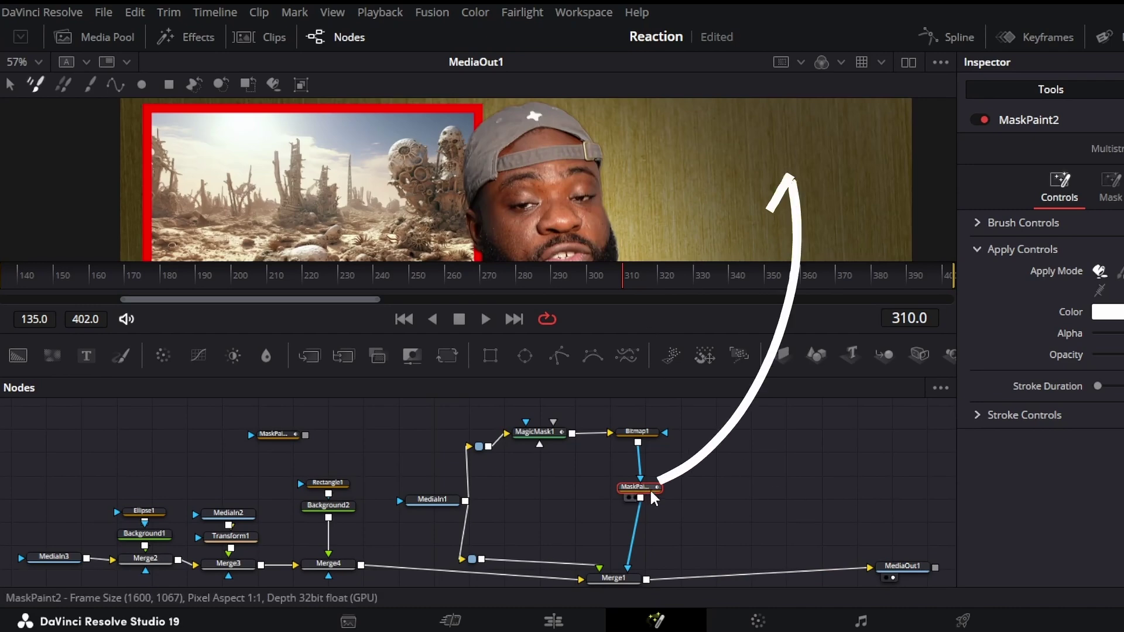
pyautogui.moveTo(644, 489); pyautogui.dragTo(588, 196)
# - On the next frame, shrink the brush size and set the paint to black at alpha 0
pyautogui.press('Right')
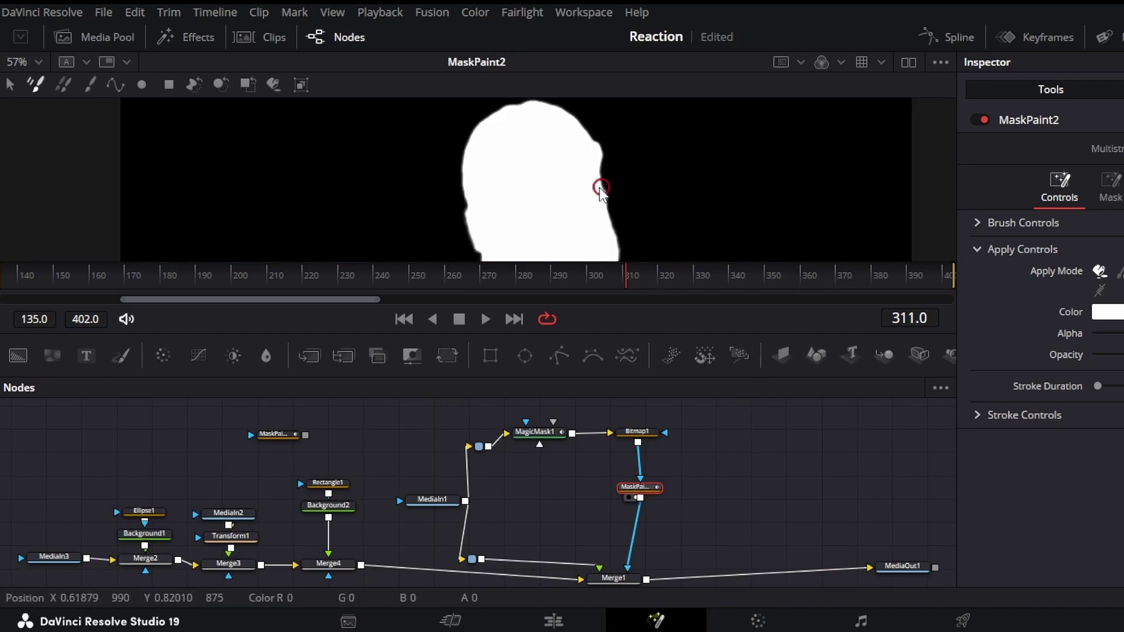
pyautogui.click(609, 183)
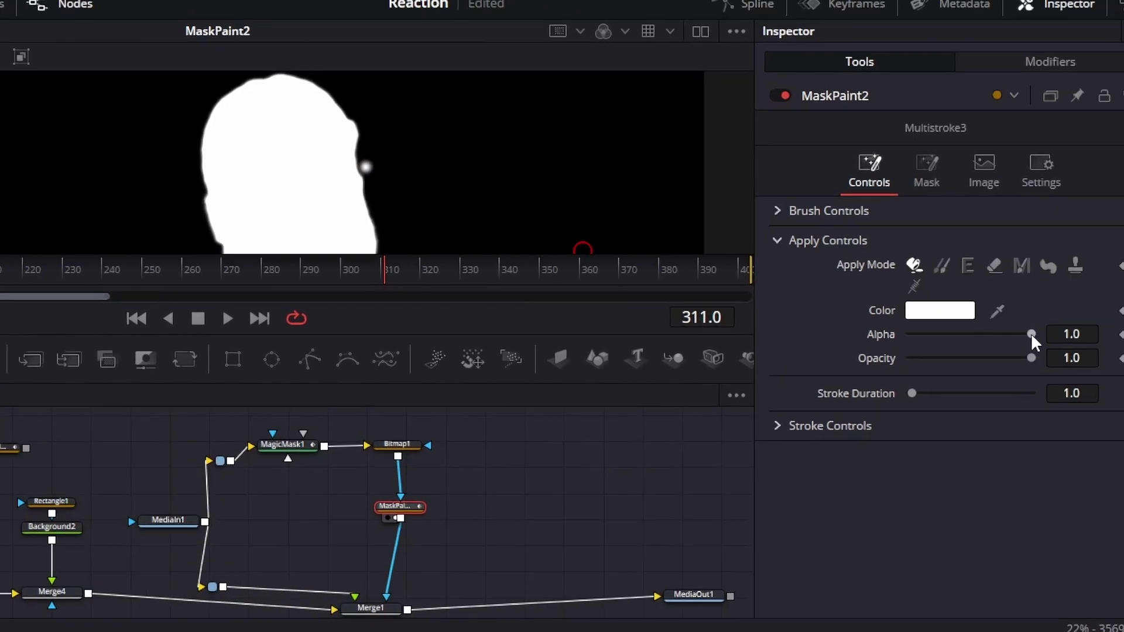
pyautogui.moveTo(1120, 333); pyautogui.dragTo(1042, 333)
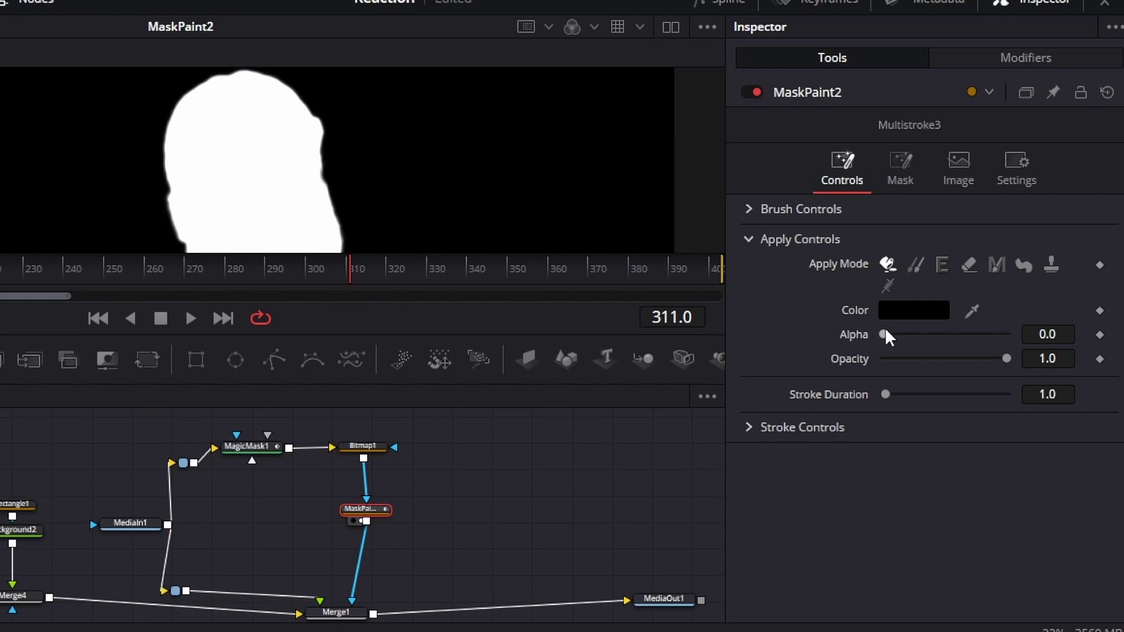
pyautogui.moveTo(884, 334); pyautogui.dragTo(1007, 334)
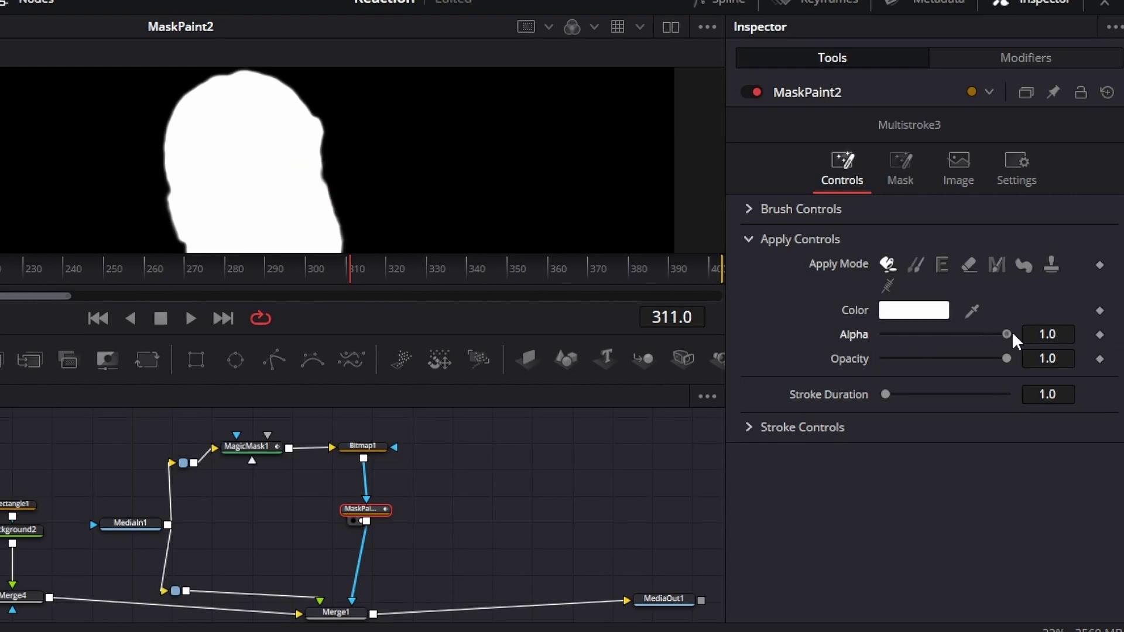
pyautogui.click(750, 209)
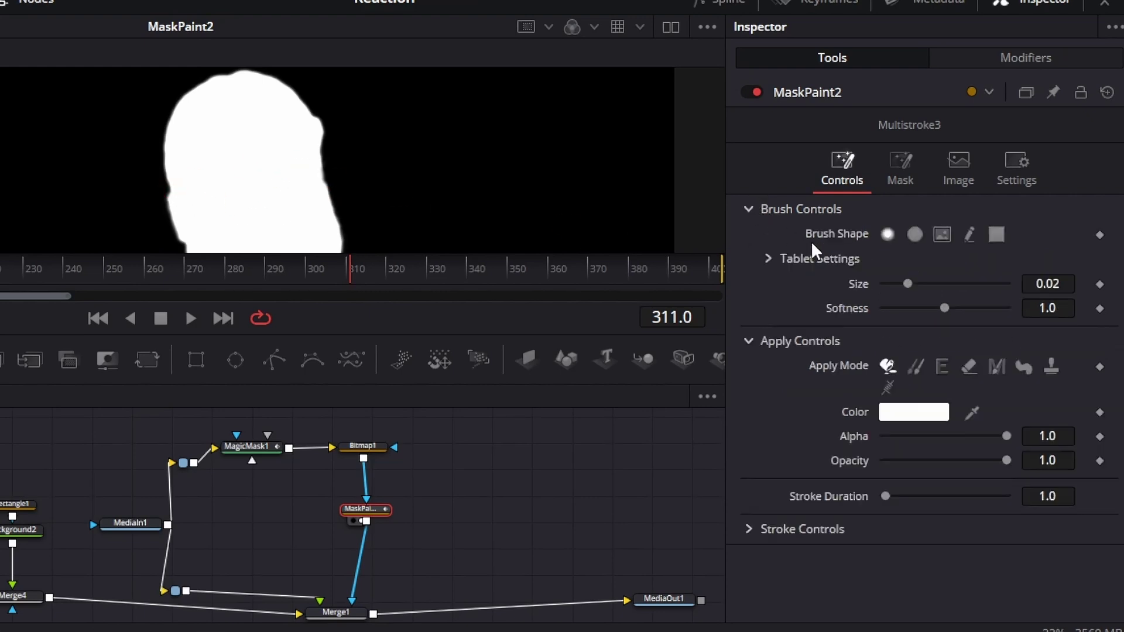
pyautogui.moveTo(908, 283); pyautogui.dragTo(895, 283)
pyautogui.moveTo(1005, 435); pyautogui.dragTo(816, 446)
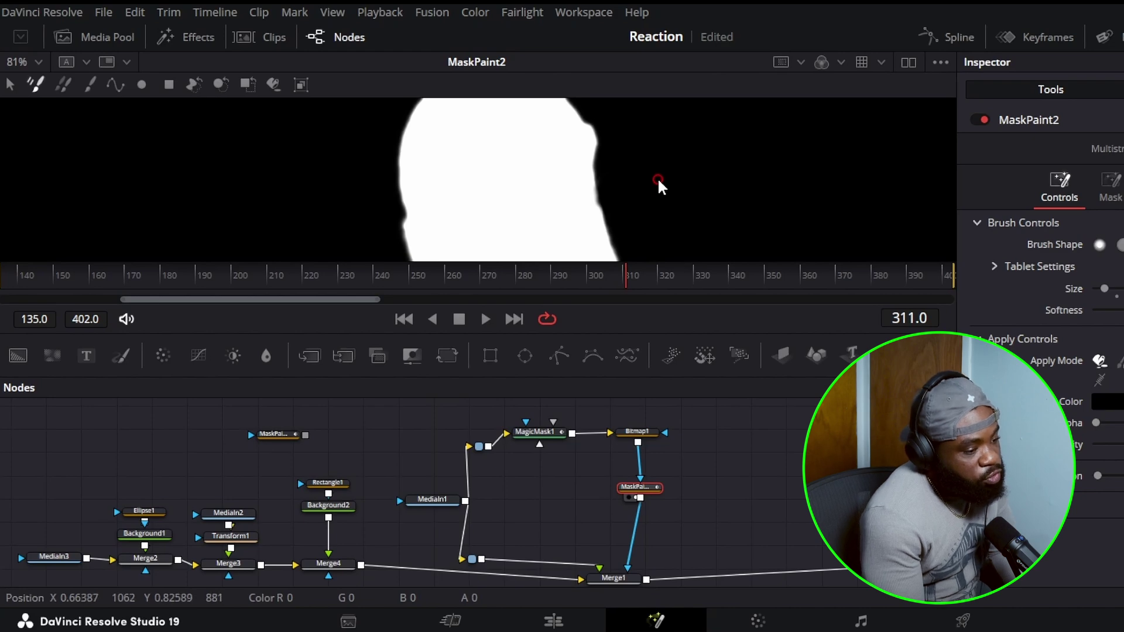
pyautogui.moveTo(659, 181)
pyautogui.mouseDown()
pyautogui.moveTo(684, 183)
pyautogui.moveTo(670, 189)
pyautogui.mouseUp()
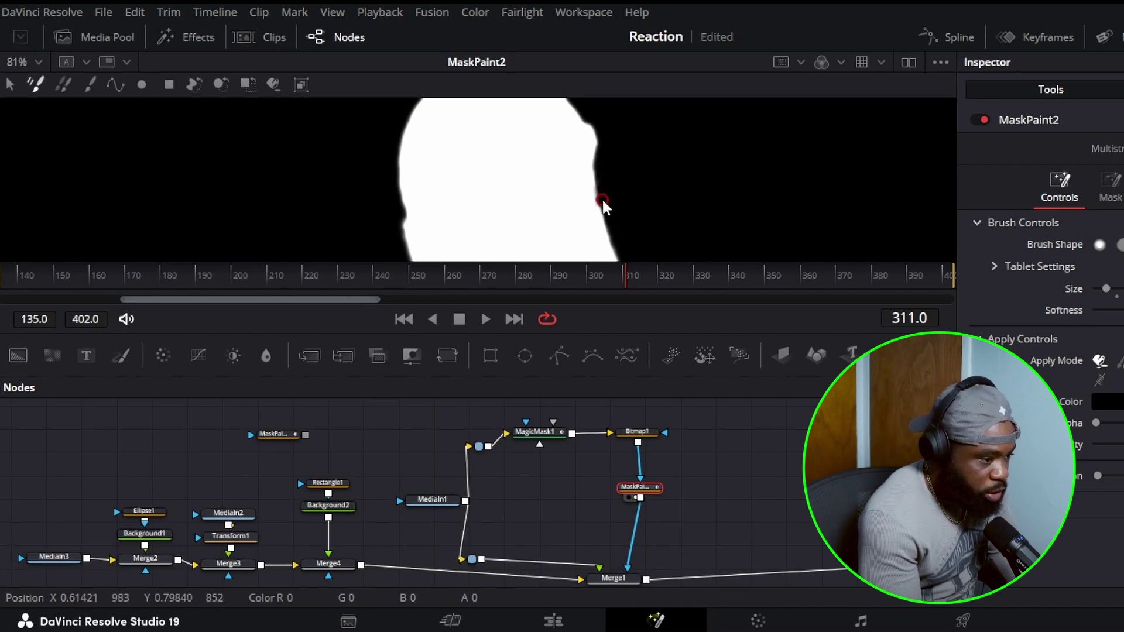
# - Step forward several frames, trimming the mask's right edge with black strokes and checking the composite
pyautogui.press('Right')
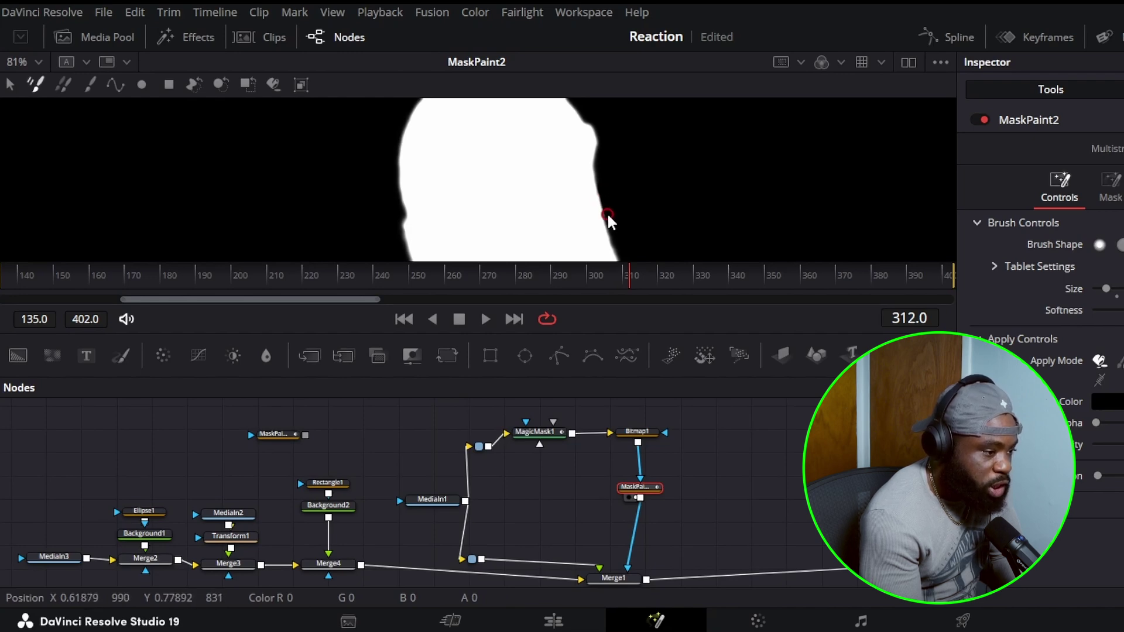
pyautogui.click(625, 275)
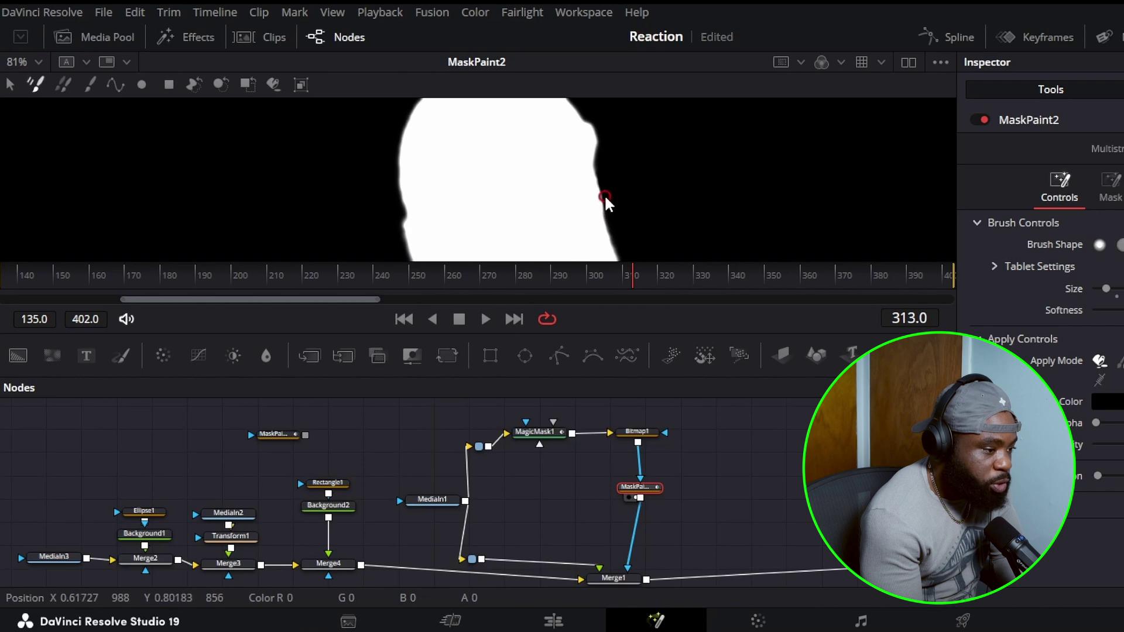
pyautogui.press('Right')
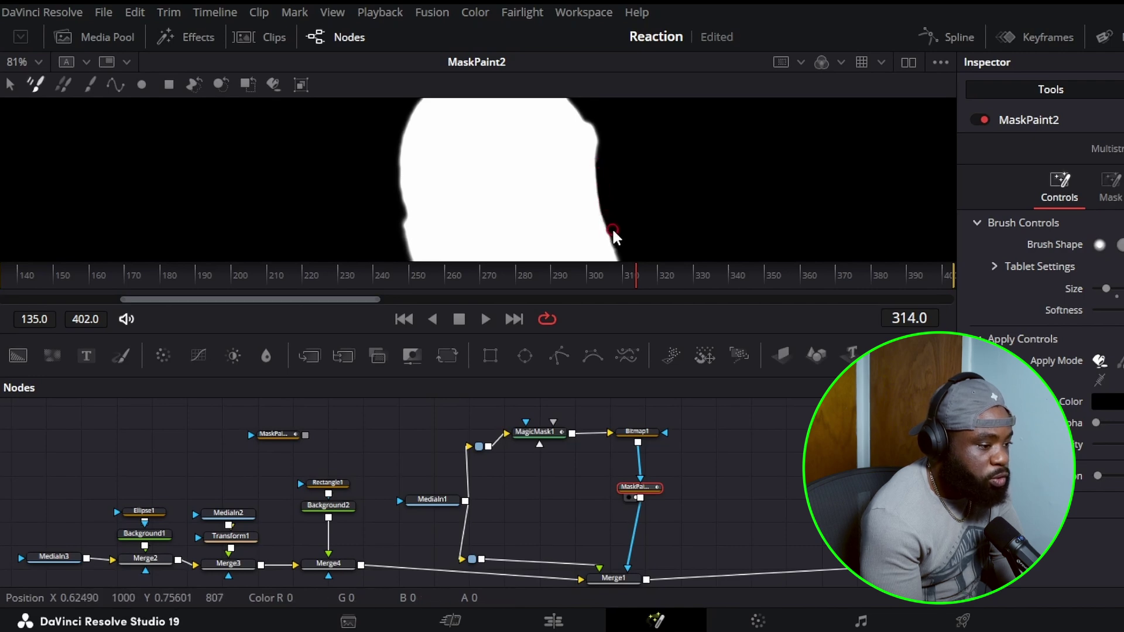
pyautogui.press('Right')
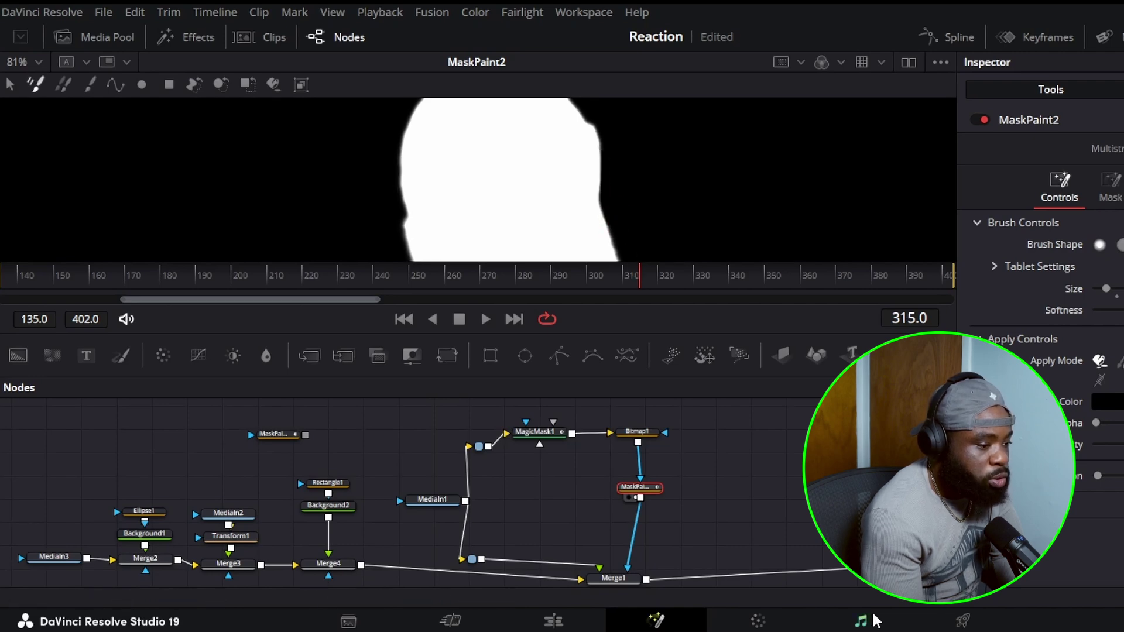
pyautogui.press('1')
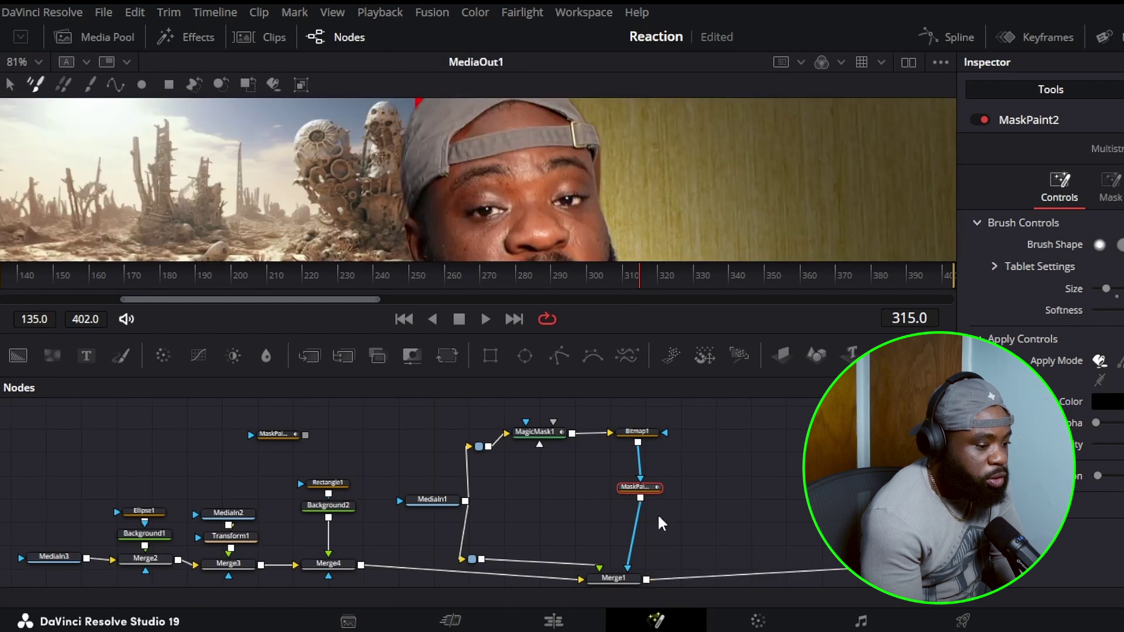
pyautogui.moveTo(647, 485); pyautogui.dragTo(609, 181)
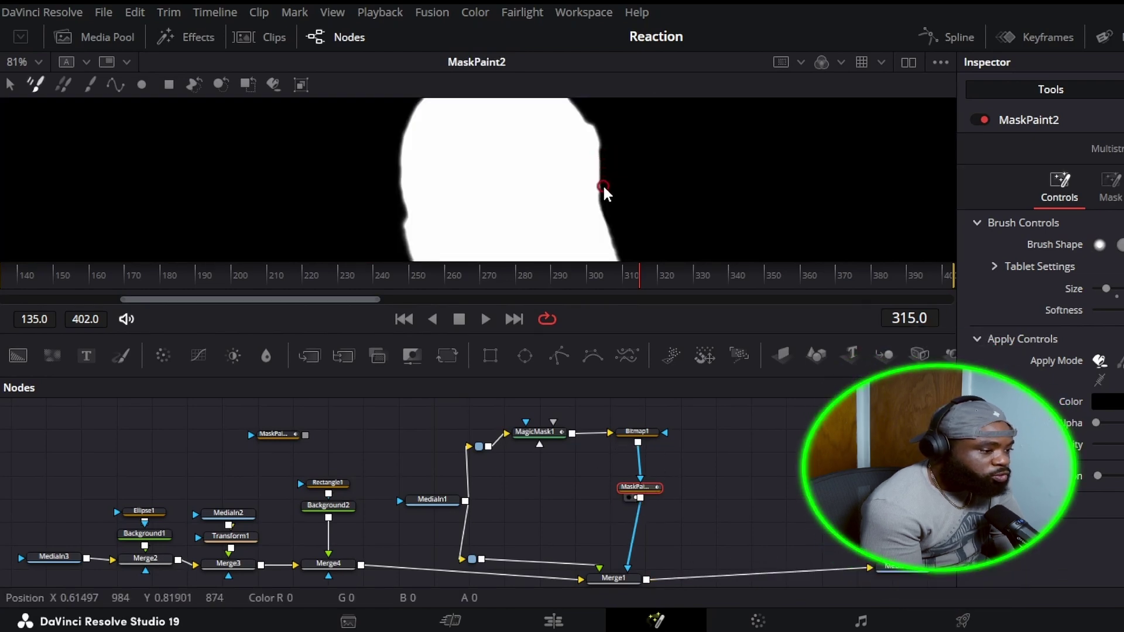
pyautogui.press('1')
pyautogui.press('1')
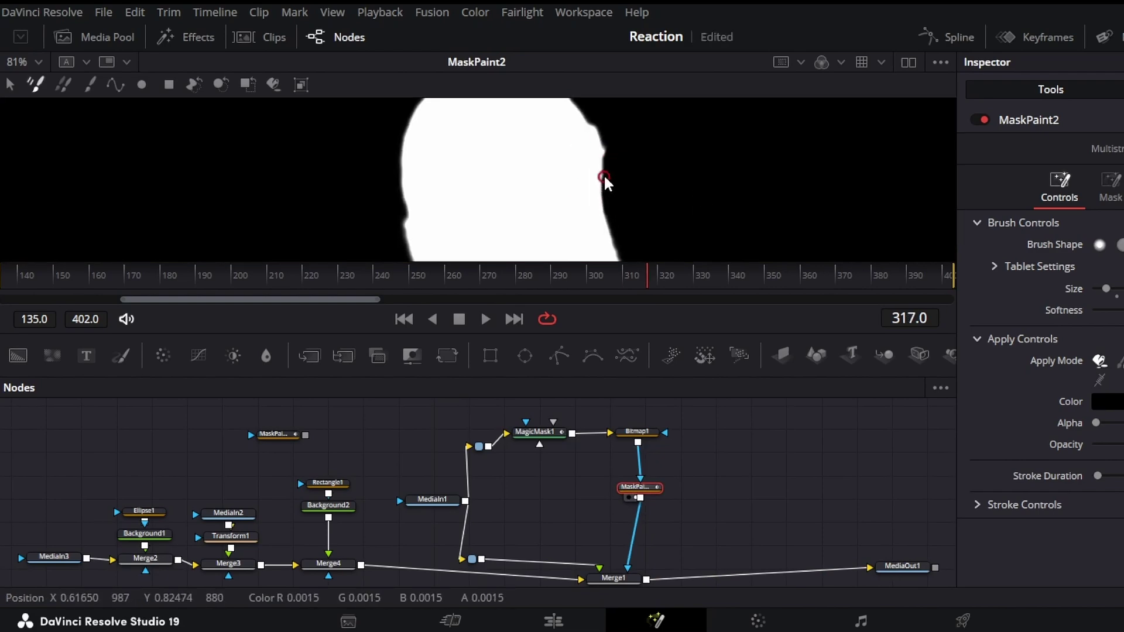
pyautogui.moveTo(610, 156); pyautogui.dragTo(602, 214)
pyautogui.press('1')
pyautogui.press('1')
pyautogui.moveTo(602, 155)
pyautogui.mouseDown()
pyautogui.moveTo(606, 186)
pyautogui.moveTo(597, 144)
pyautogui.mouseUp()
pyautogui.press('1')
pyautogui.press('1')
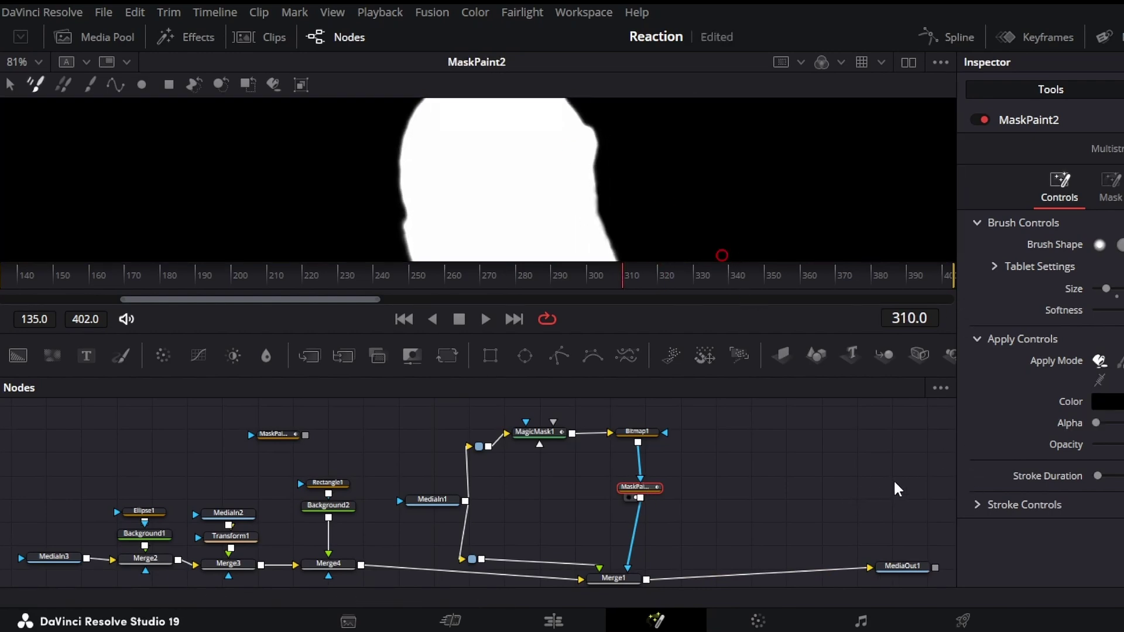
# - View MediaOut1 zoomed out, then play and scrub back through the cleaned composite
pyautogui.press('1')
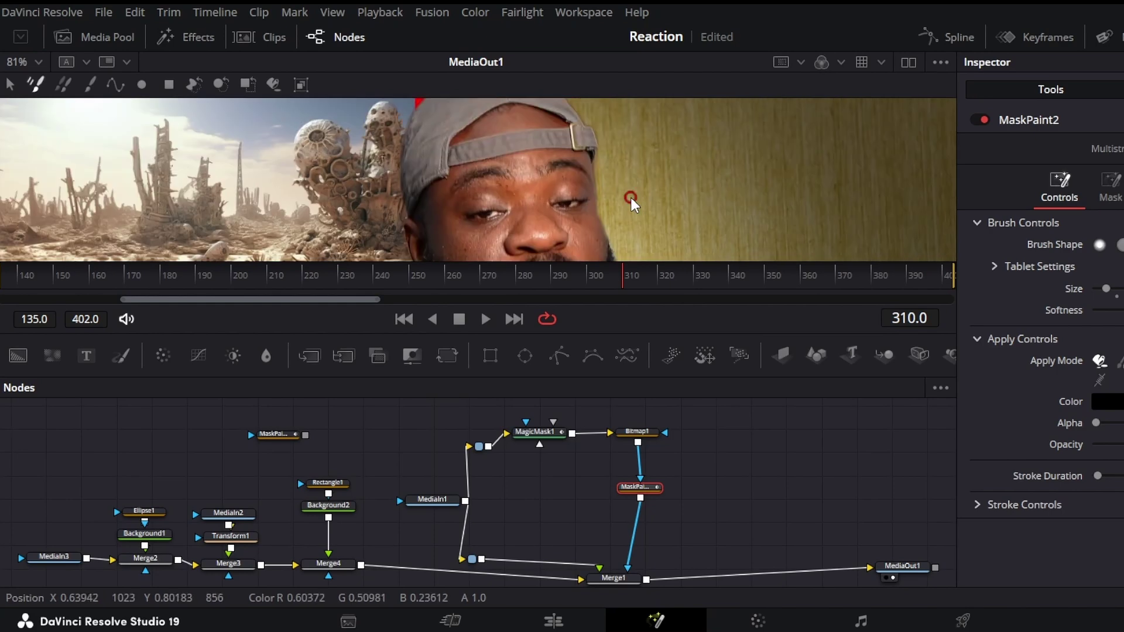
pyautogui.scroll(-3, 621, 191)
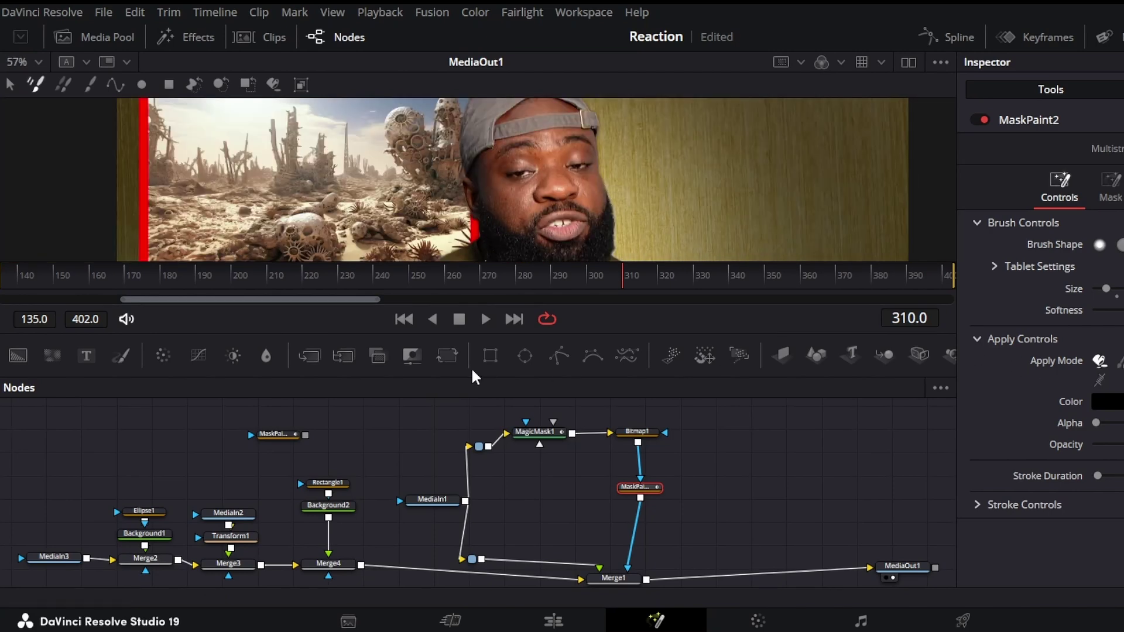
pyautogui.click(485, 319)
pyautogui.moveTo(777, 280); pyautogui.dragTo(627, 284)
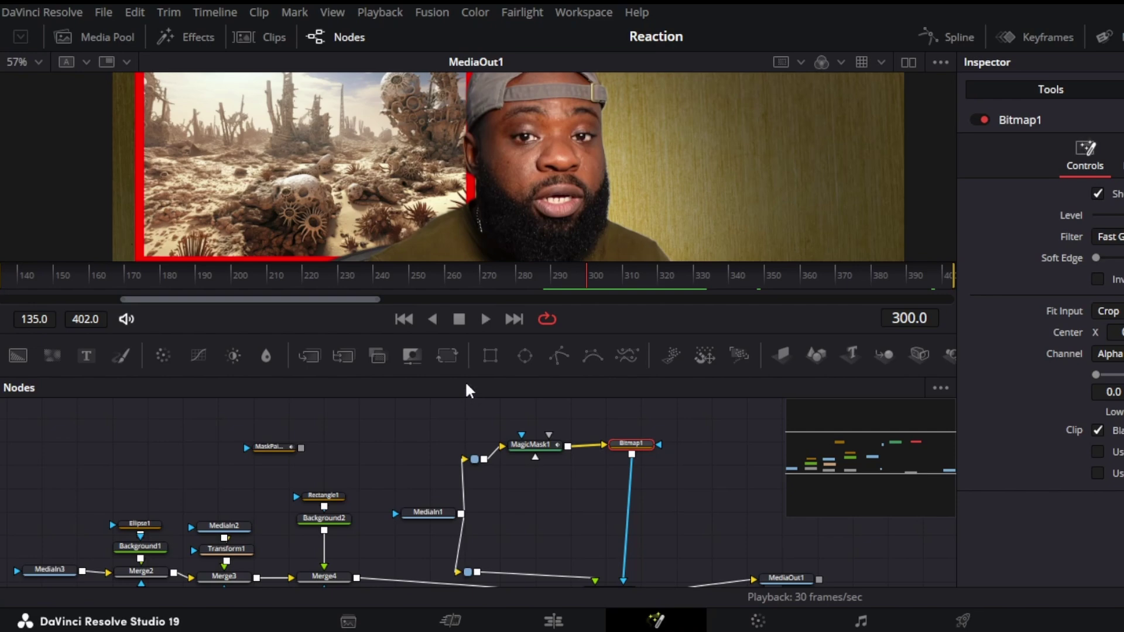
pyautogui.click(485, 317)
pyautogui.moveTo(766, 279); pyautogui.dragTo(588, 304)
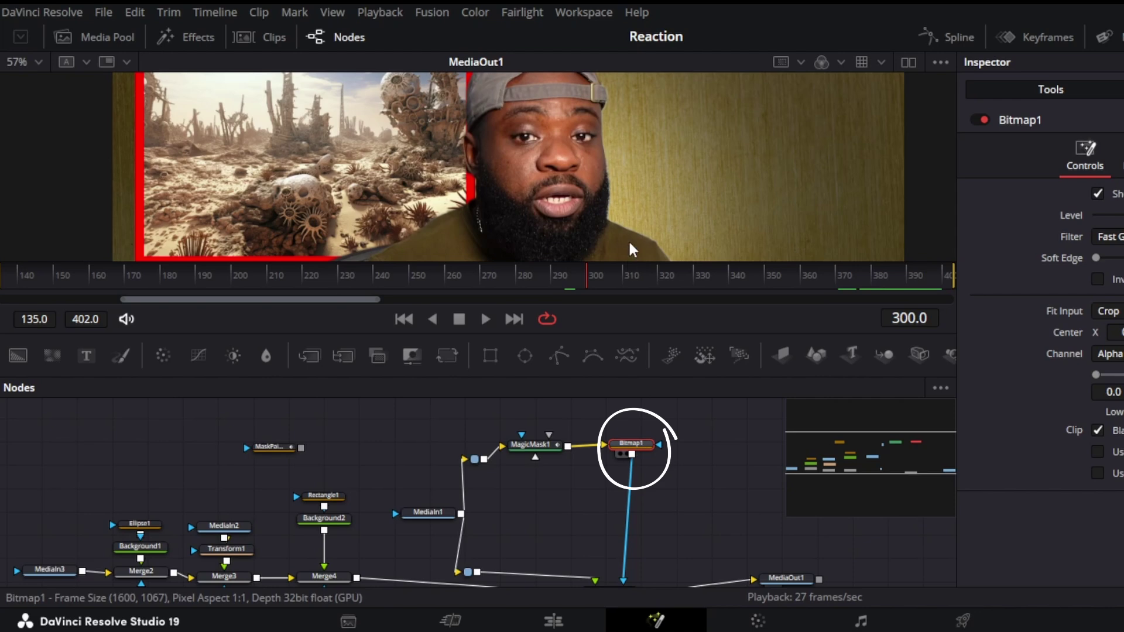
pyautogui.press('1')
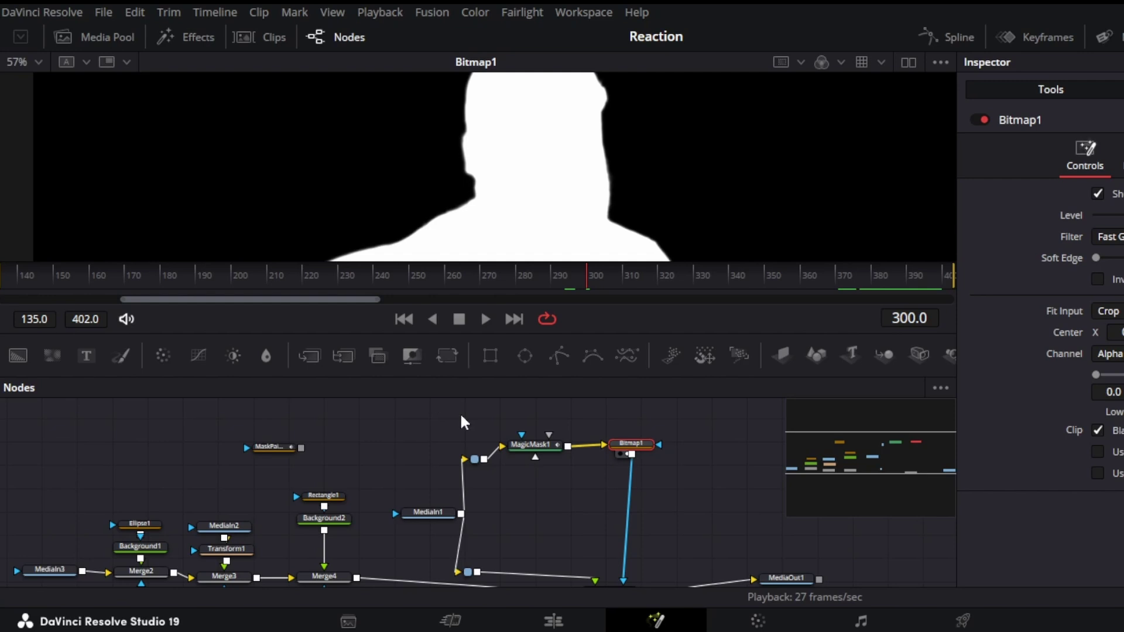
# - Add a Polygon1 mask after Bitmap1, move it lower and zoom the viewer in
pyautogui.click(559, 355)
pyautogui.moveTo(632, 465); pyautogui.dragTo(622, 494)
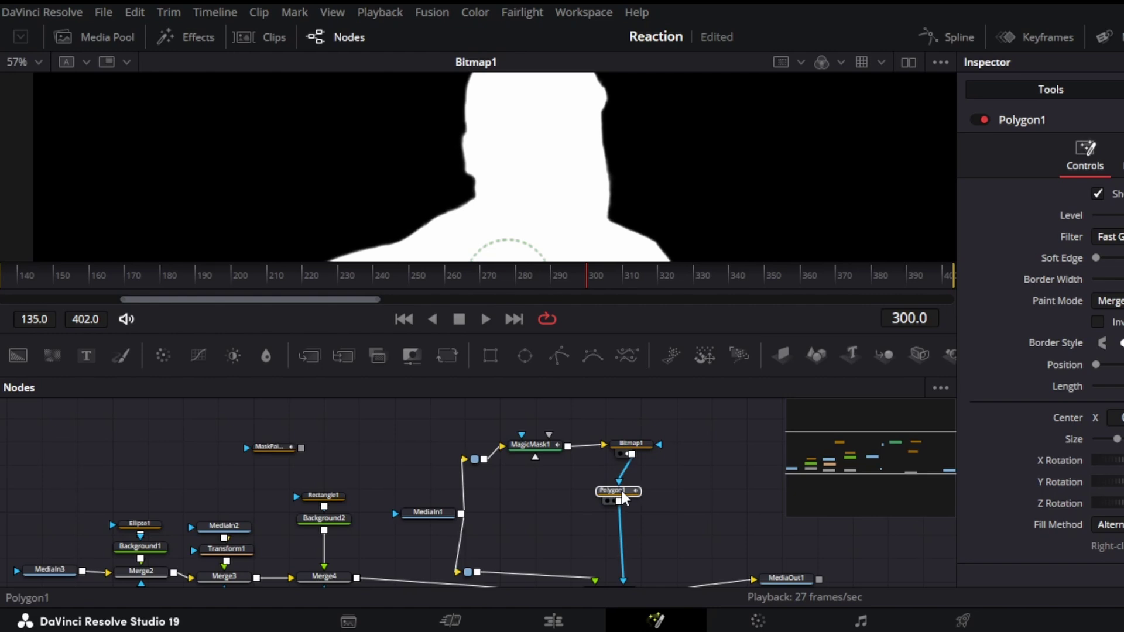
pyautogui.scroll(-1, 673, 504)
pyautogui.scroll(1, 673, 504)
pyautogui.scroll(1, 673, 504)
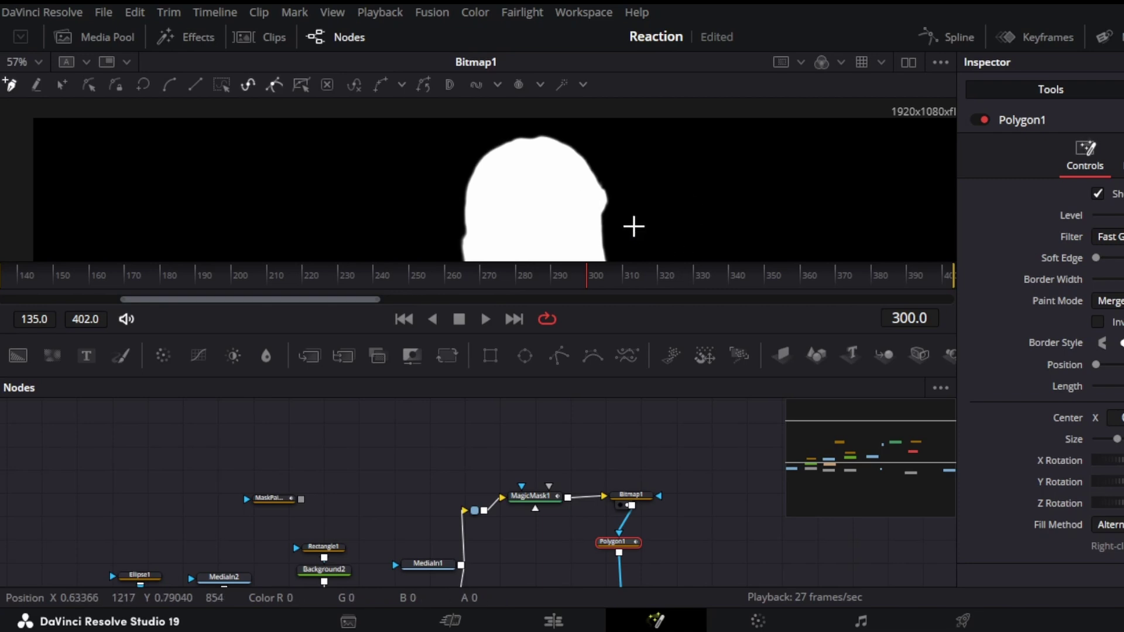
pyautogui.scroll(5, 614, 206)
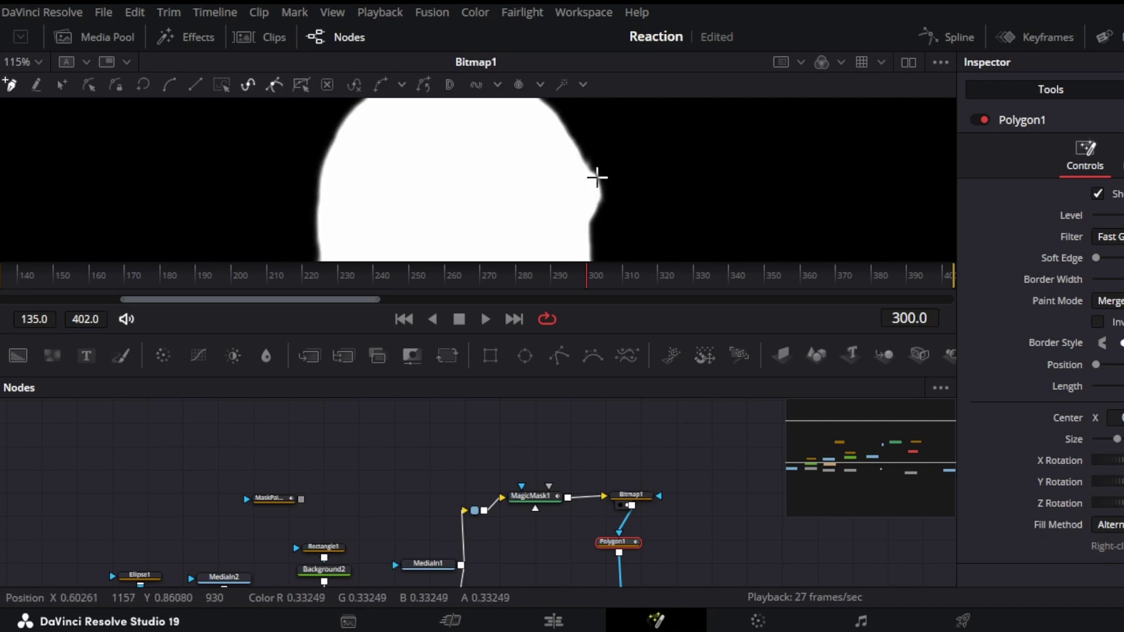
pyautogui.scroll(6, 597, 186)
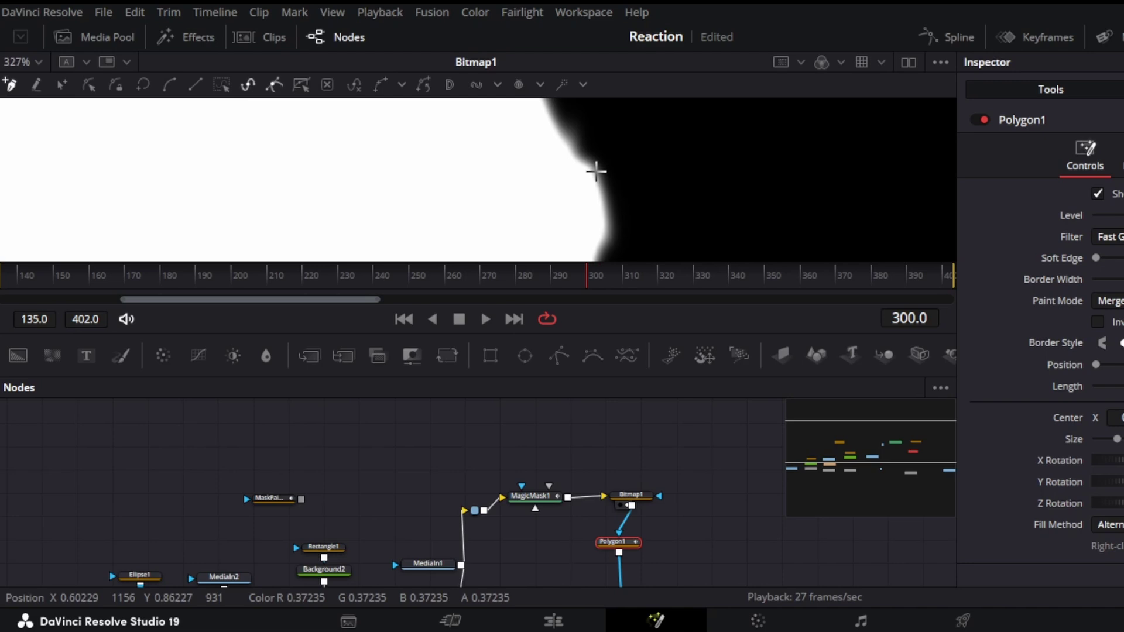
# - Place polygon points down the right edge of the presenter's head
pyautogui.click(596, 171)
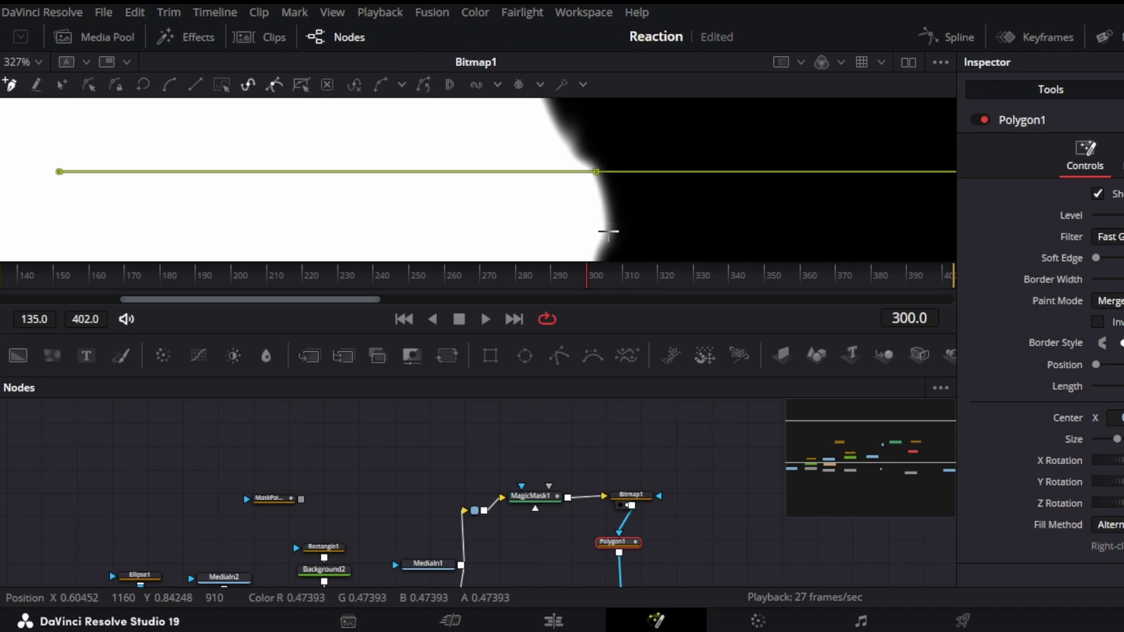
pyautogui.click(608, 231)
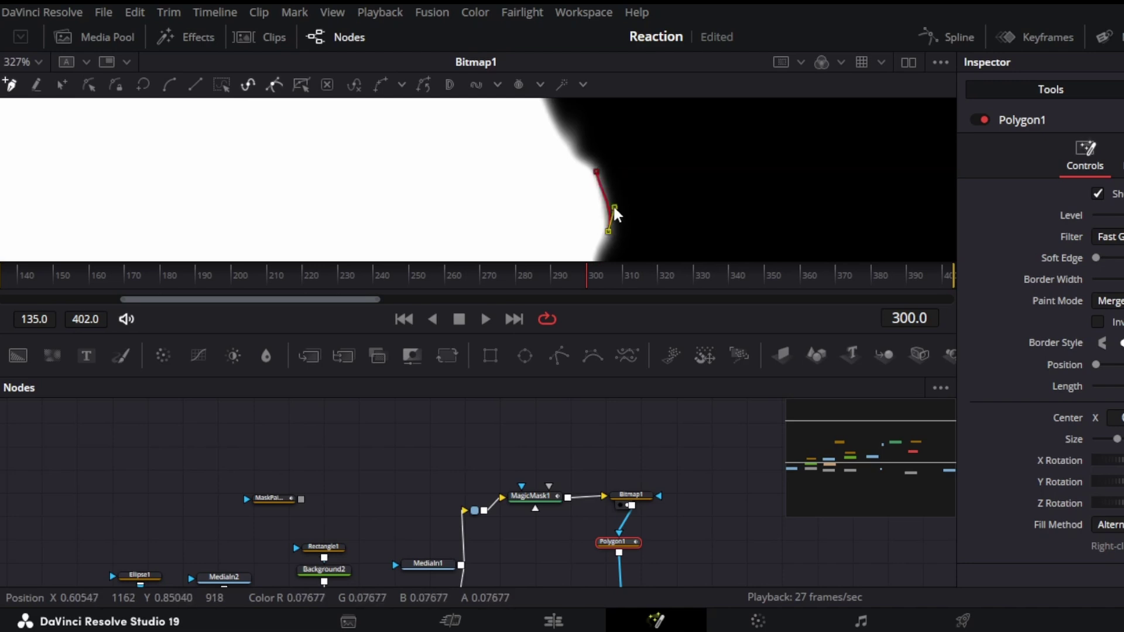
pyautogui.scroll(2, 612, 212)
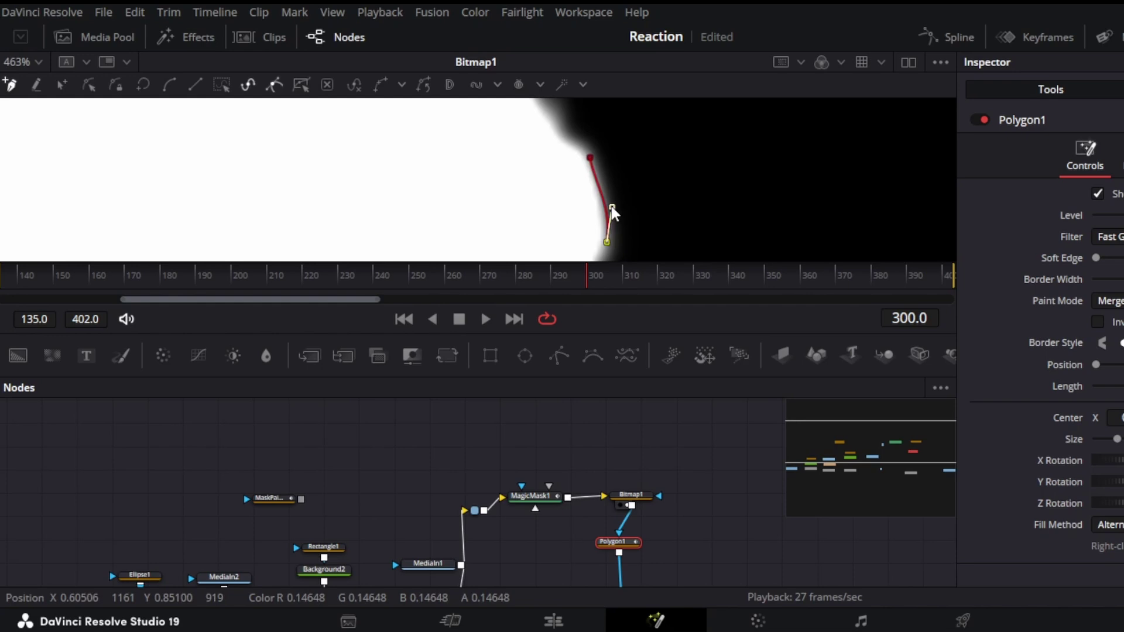
pyautogui.scroll(-3, 608, 216)
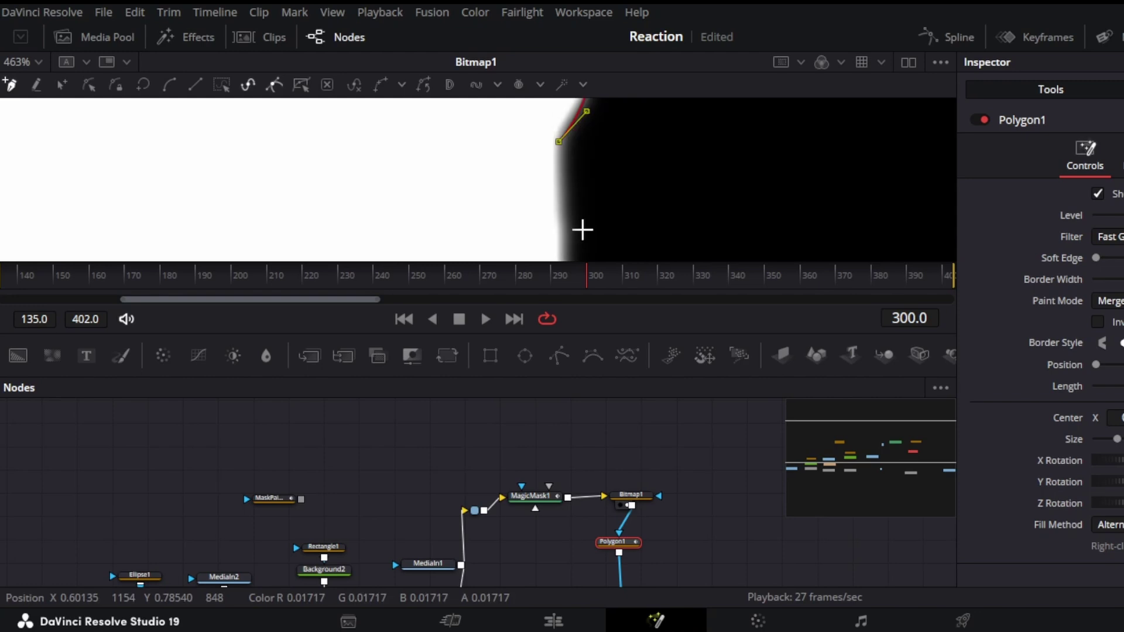
pyautogui.moveTo(584, 229); pyautogui.dragTo(562, 214)
pyautogui.scroll(-8, 567, 225)
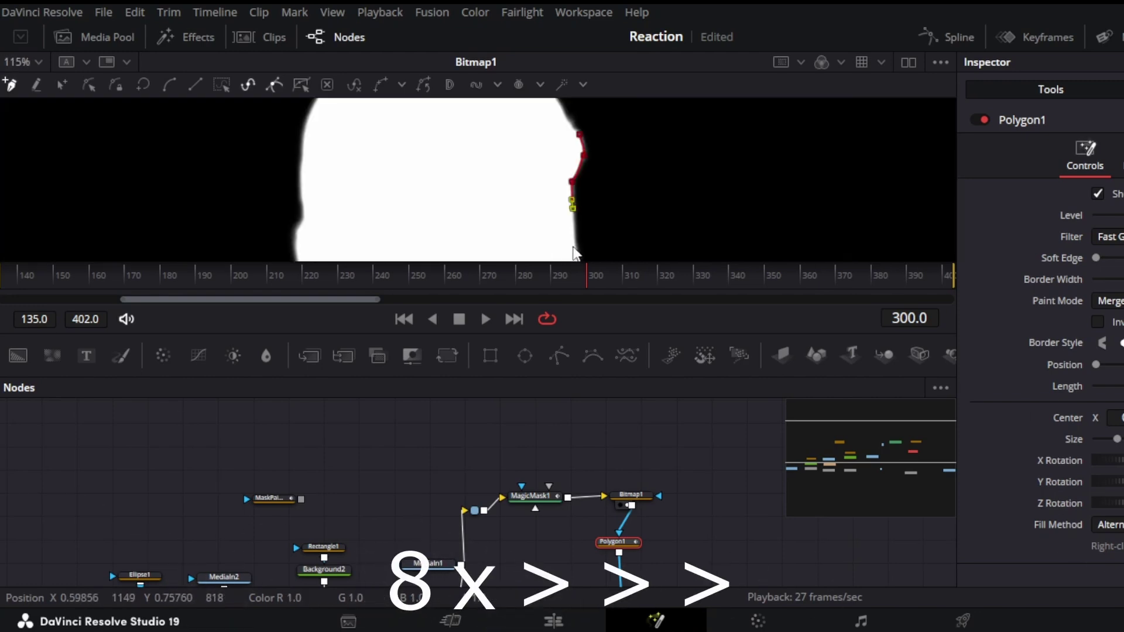
pyautogui.scroll(-3, 573, 252)
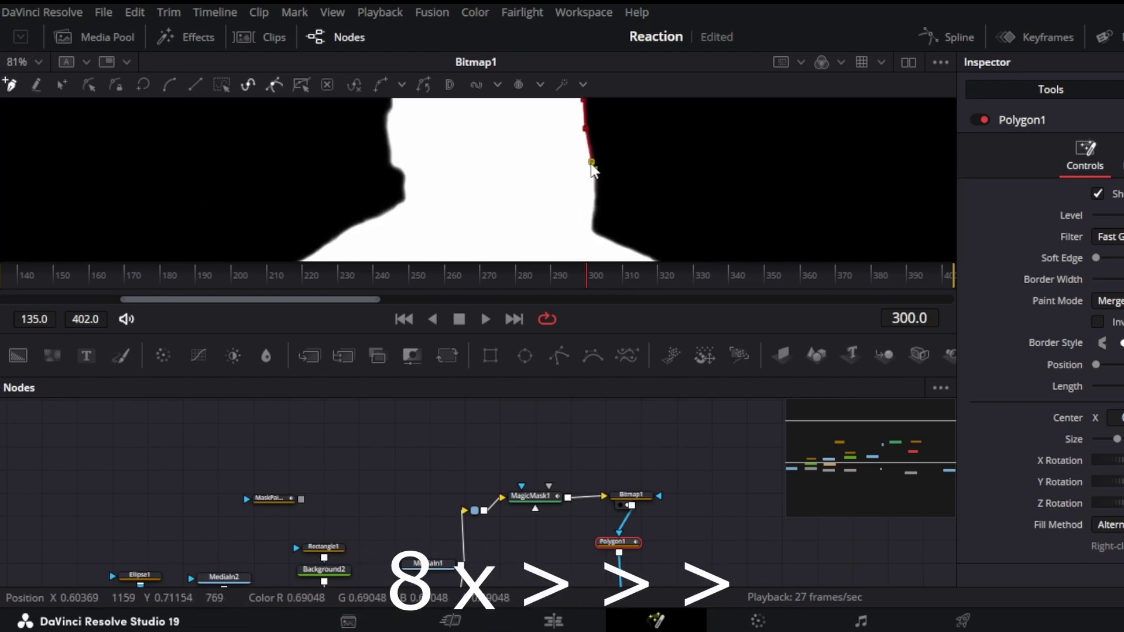
pyautogui.scroll(4, 592, 170)
pyautogui.scroll(-4, 591, 221)
pyautogui.scroll(3, 597, 195)
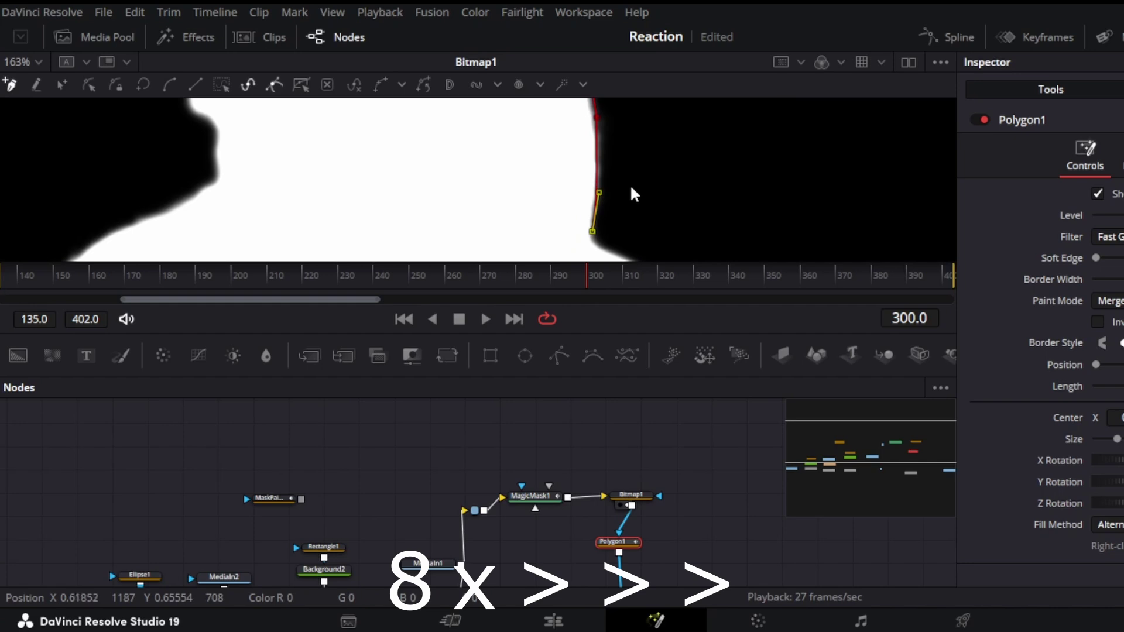
pyautogui.scroll(-5, 641, 205)
# - Add points along the shoulder and outside the silhouette, then close the polygon
pyautogui.click(702, 187)
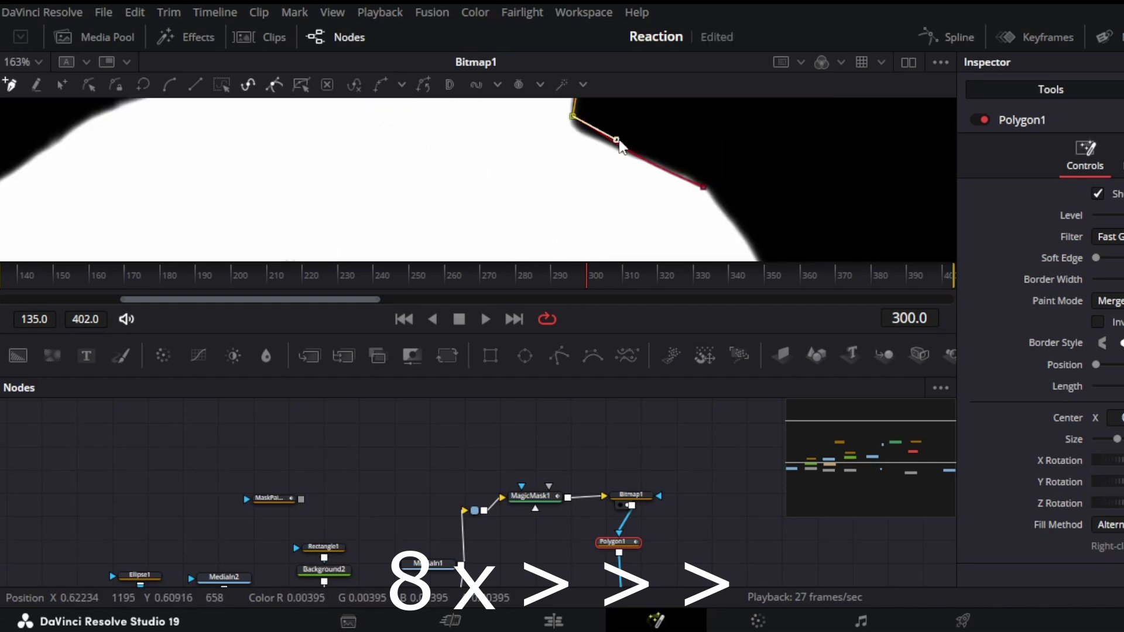
pyautogui.click(572, 133)
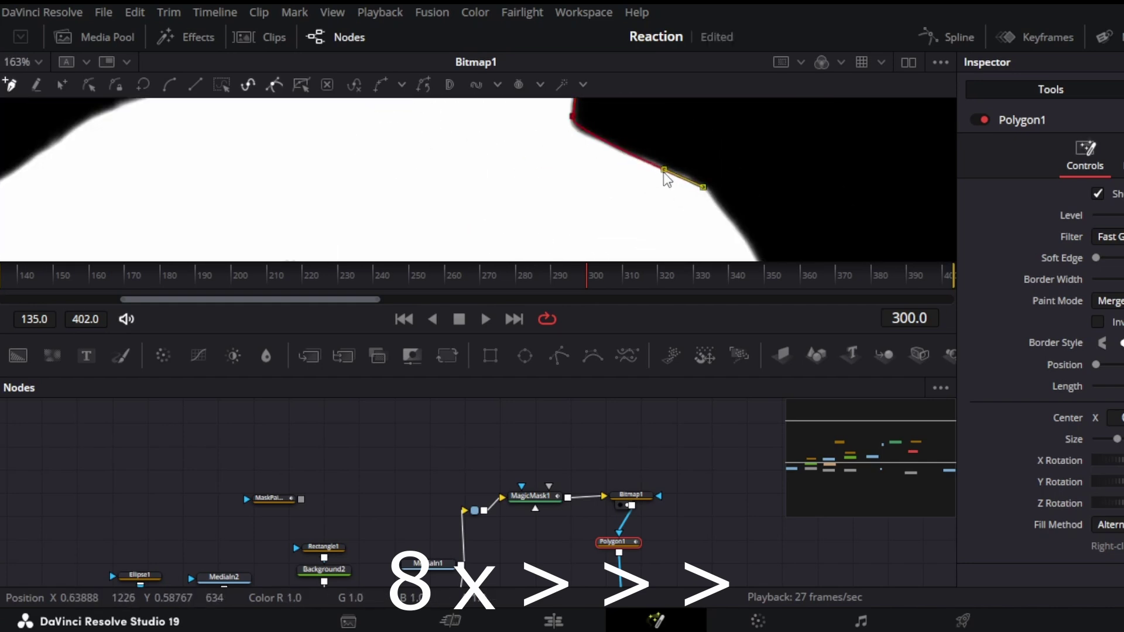
pyautogui.scroll(-6, 632, 155)
pyautogui.scroll(2, 665, 140)
pyautogui.click(675, 195)
pyautogui.click(682, 174)
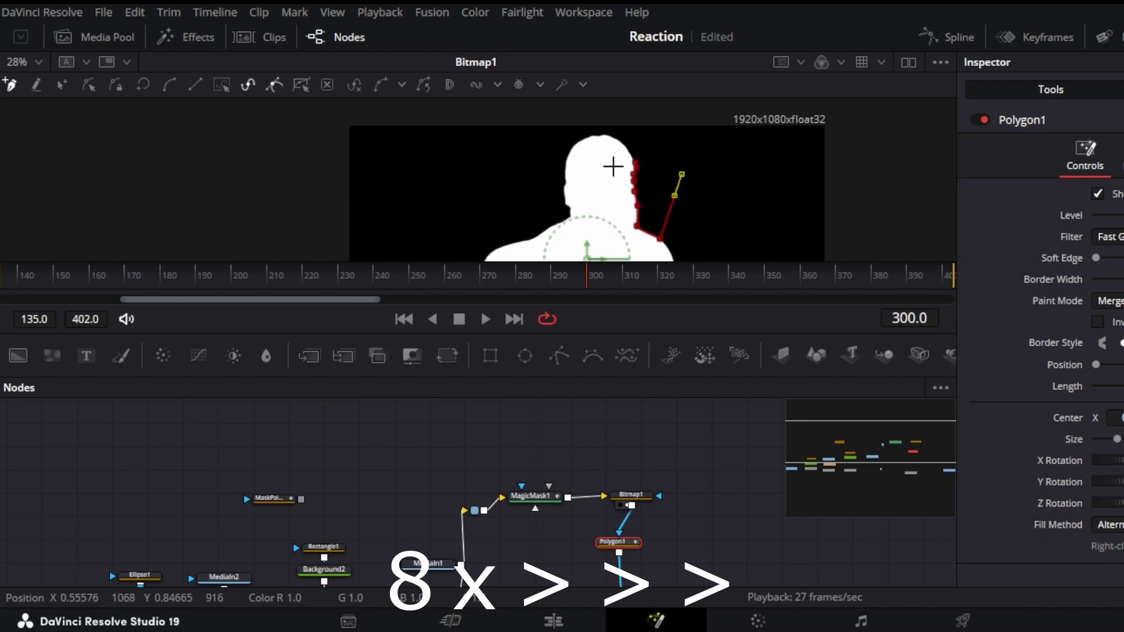
pyautogui.scroll(-3, 636, 167)
pyautogui.scroll(1, 636, 167)
pyautogui.scroll(3, 636, 167)
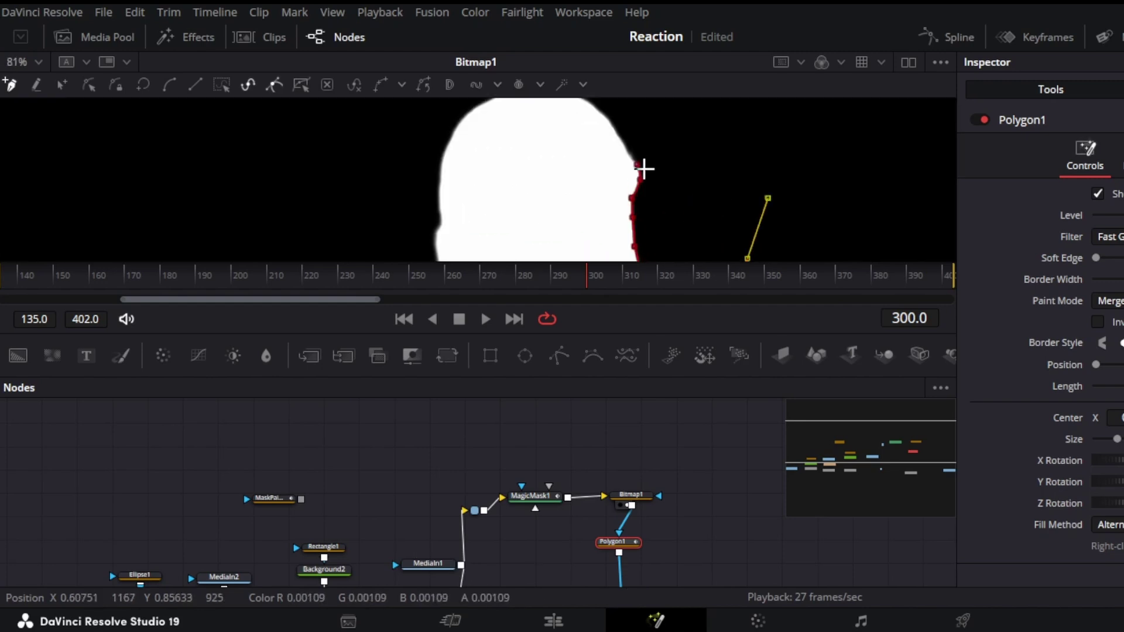
pyautogui.click(637, 165)
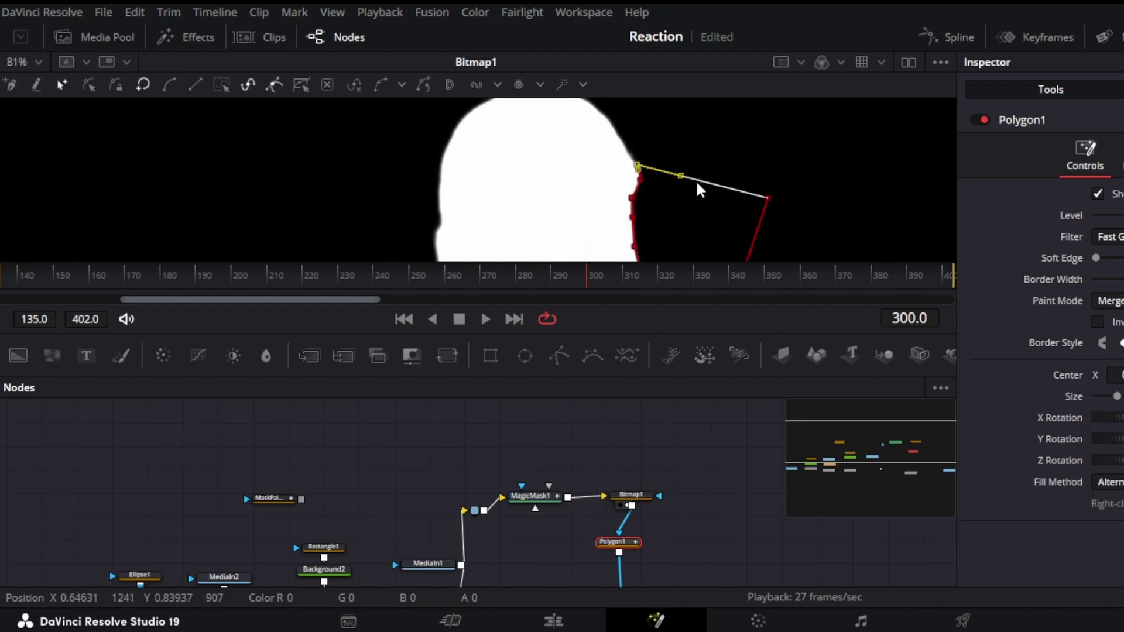
pyautogui.scroll(-3, 671, 205)
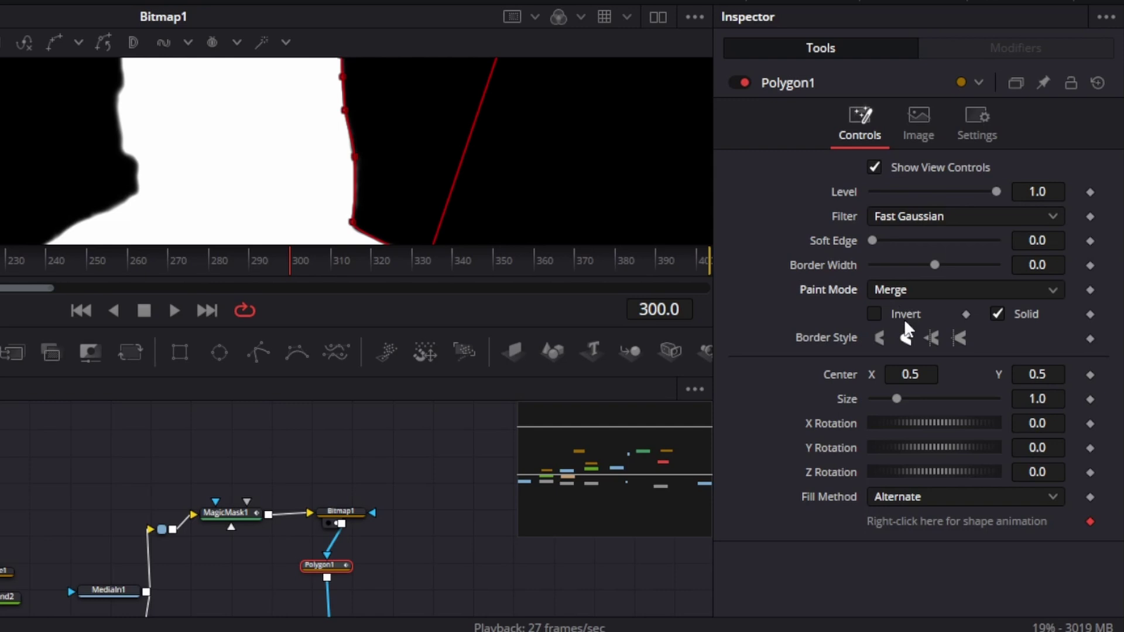
# - Switch Polygon1's Paint Mode from Merge to Subtract
pyautogui.click(905, 362)
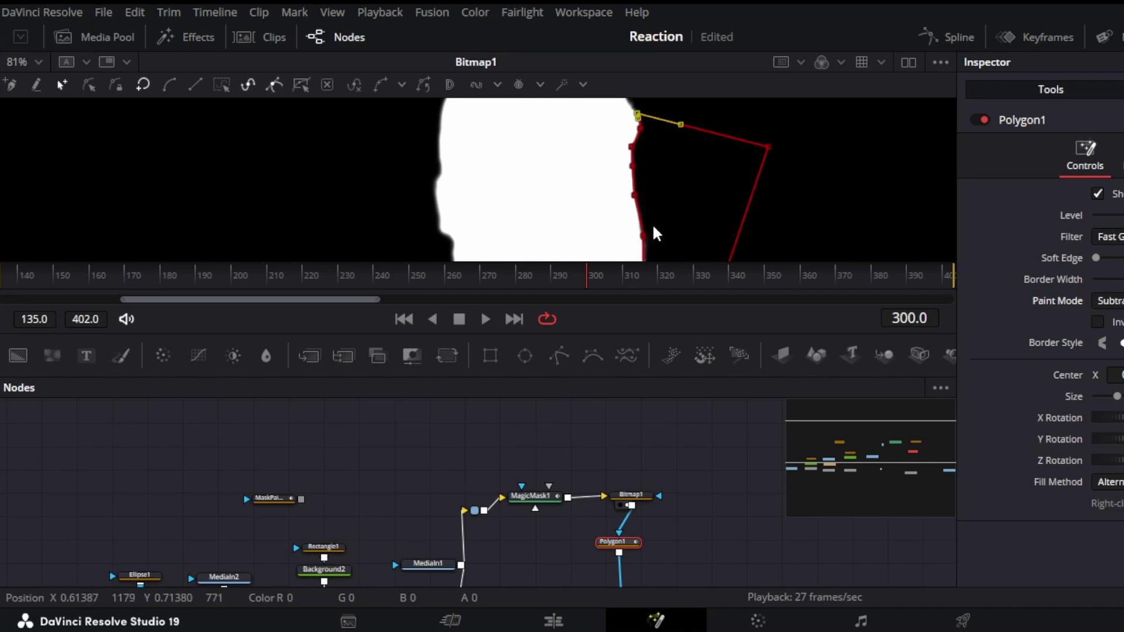
# - Select all the polygon's points and step through frames 300–315 to check the neck-edge fit
pyautogui.scroll(2, 651, 168)
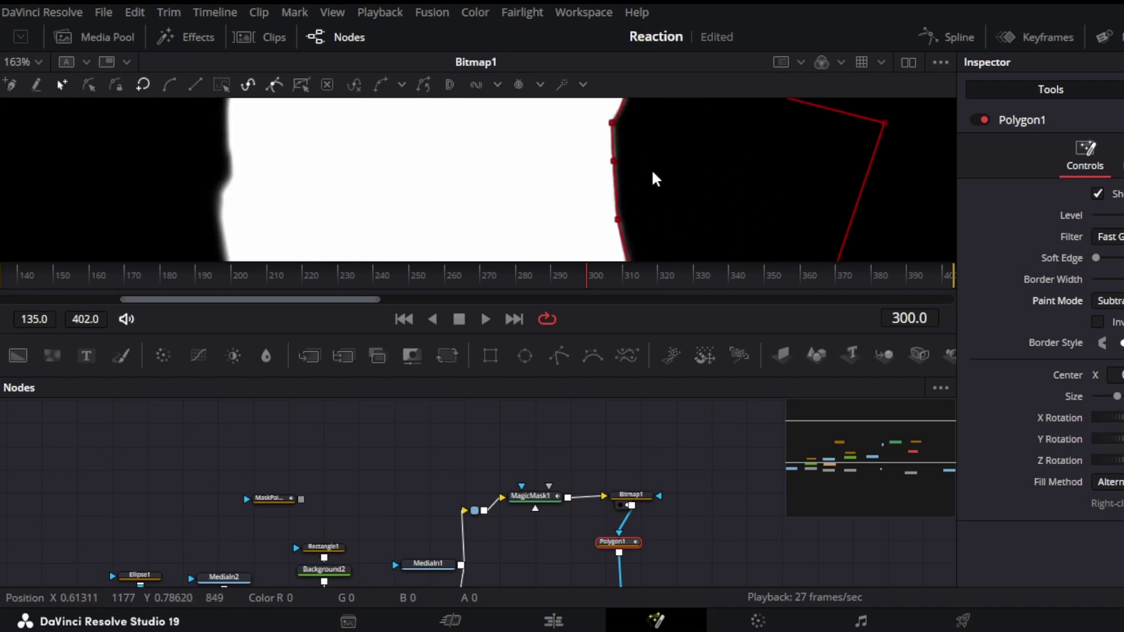
pyautogui.scroll(-6, 651, 168)
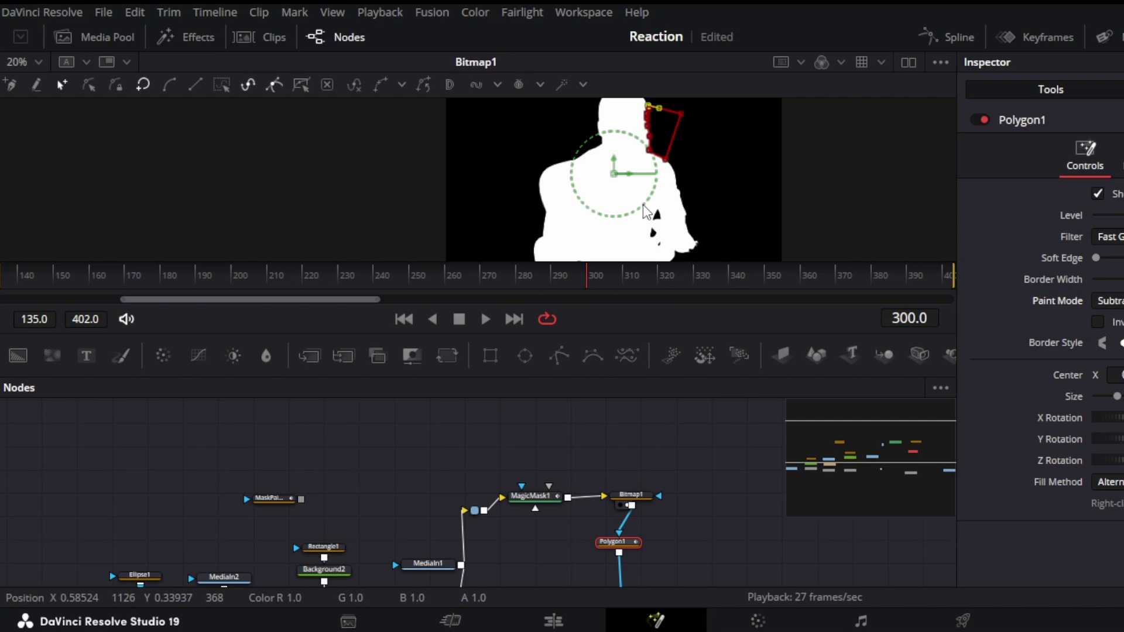
pyautogui.scroll(6, 642, 205)
pyautogui.scroll(-3, 571, 130)
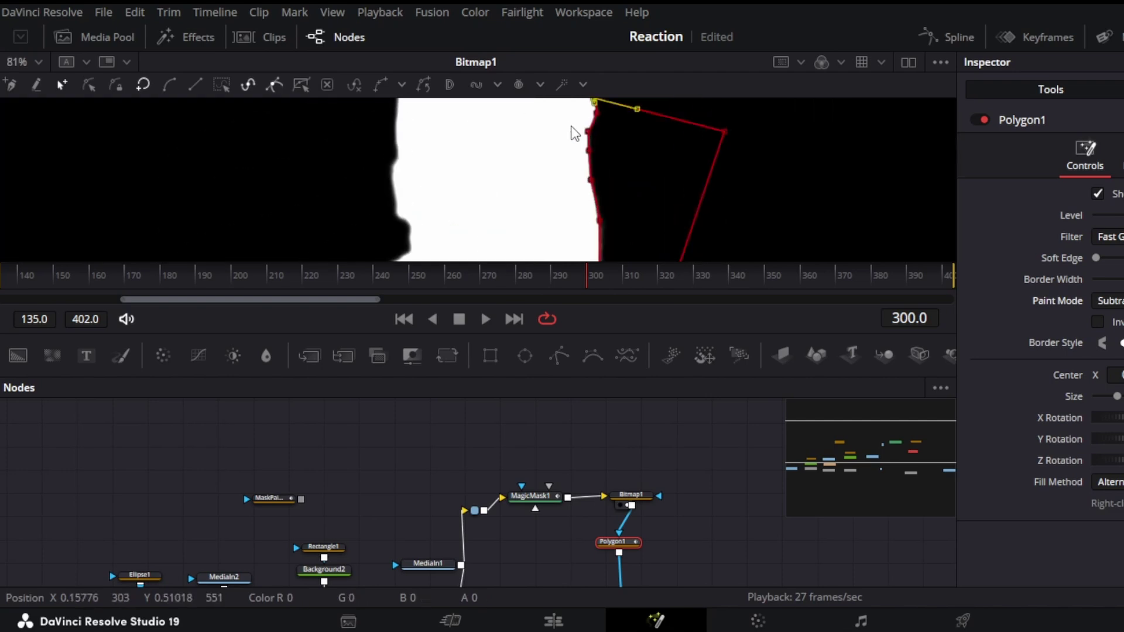
pyautogui.moveTo(588, 120); pyautogui.dragTo(717, 258)
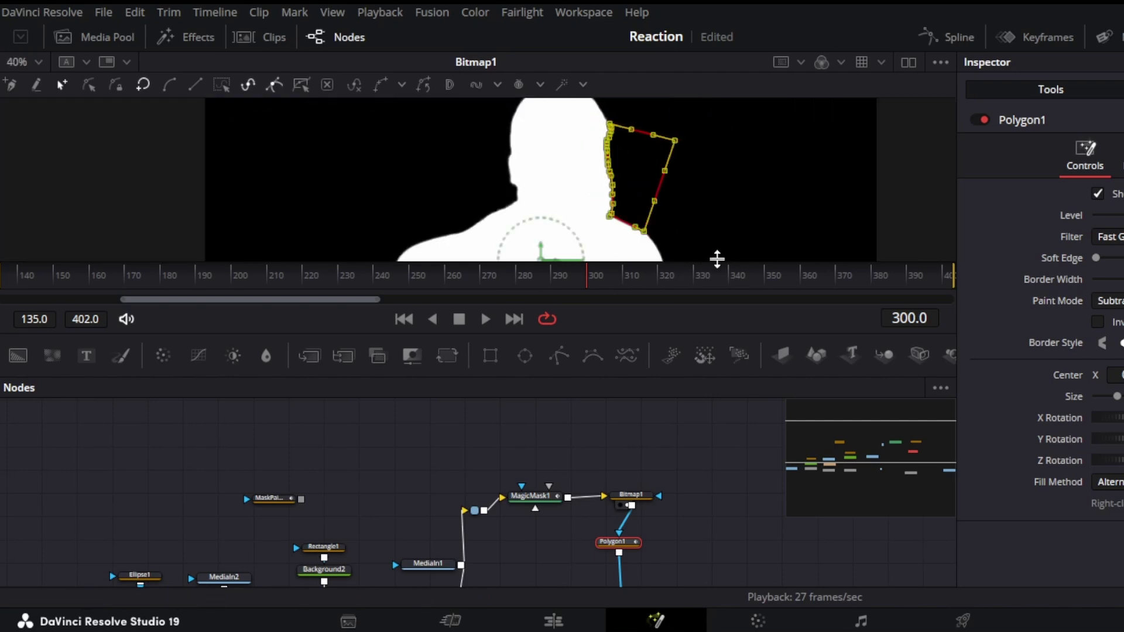
pyautogui.moveTo(639, 279)
pyautogui.mouseDown()
pyautogui.moveTo(589, 283)
pyautogui.moveTo(624, 286)
pyautogui.mouseUp()
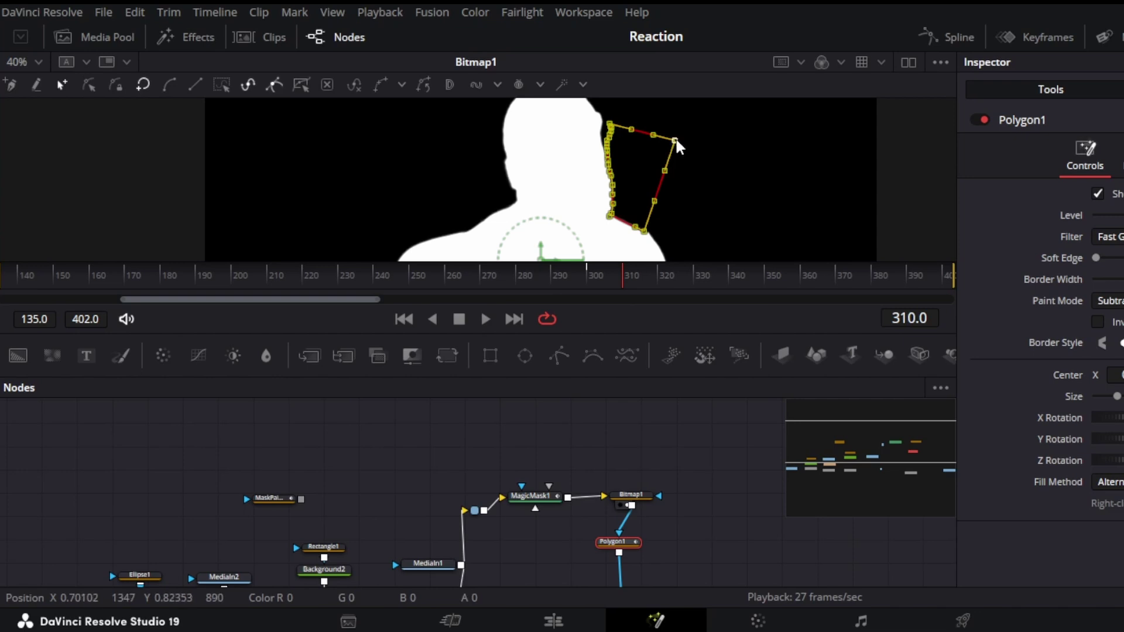
# - Nudge the polygon upward, undo the shift, and recheck the mask at frames 309 and 308
pyautogui.moveTo(675, 139); pyautogui.dragTo(674, 134)
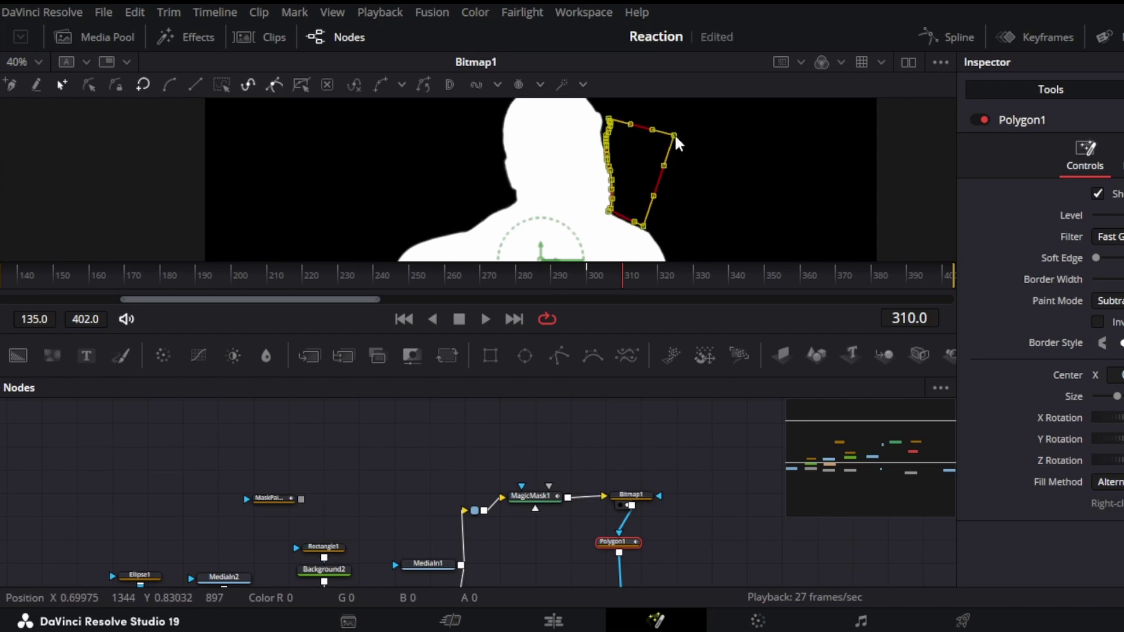
pyautogui.hotkey('ctrl', 'z')
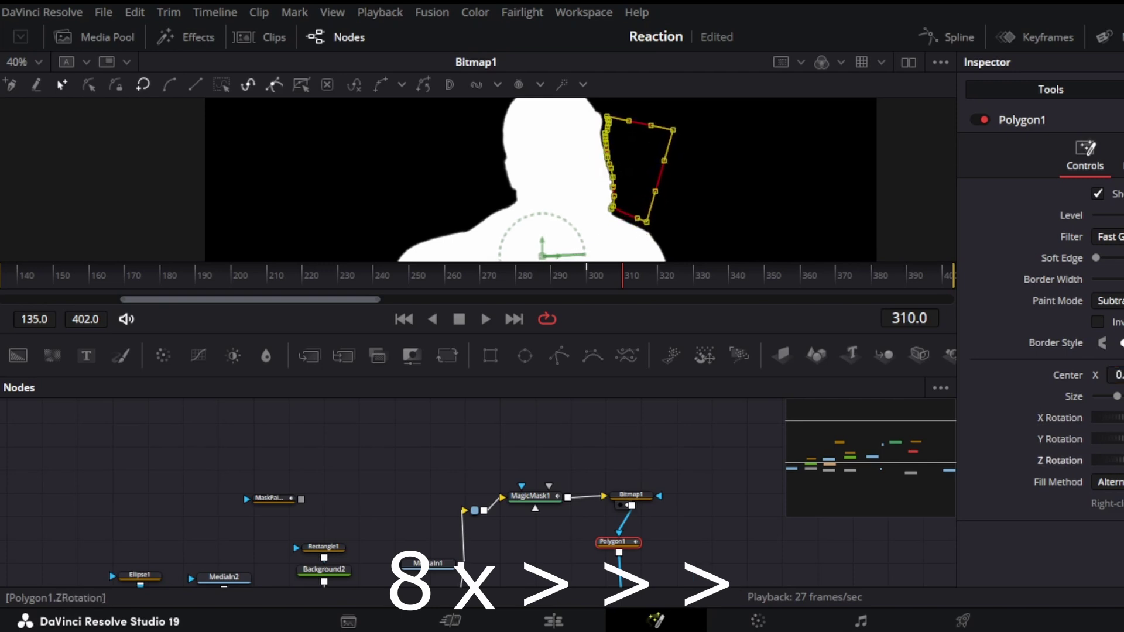
pyautogui.click(622, 281)
pyautogui.moveTo(620, 281)
pyautogui.mouseDown()
pyautogui.moveTo(599, 282)
pyautogui.moveTo(615, 281)
pyautogui.mouseUp()
pyautogui.scroll(5, 623, 163)
pyautogui.scroll(-3, 613, 156)
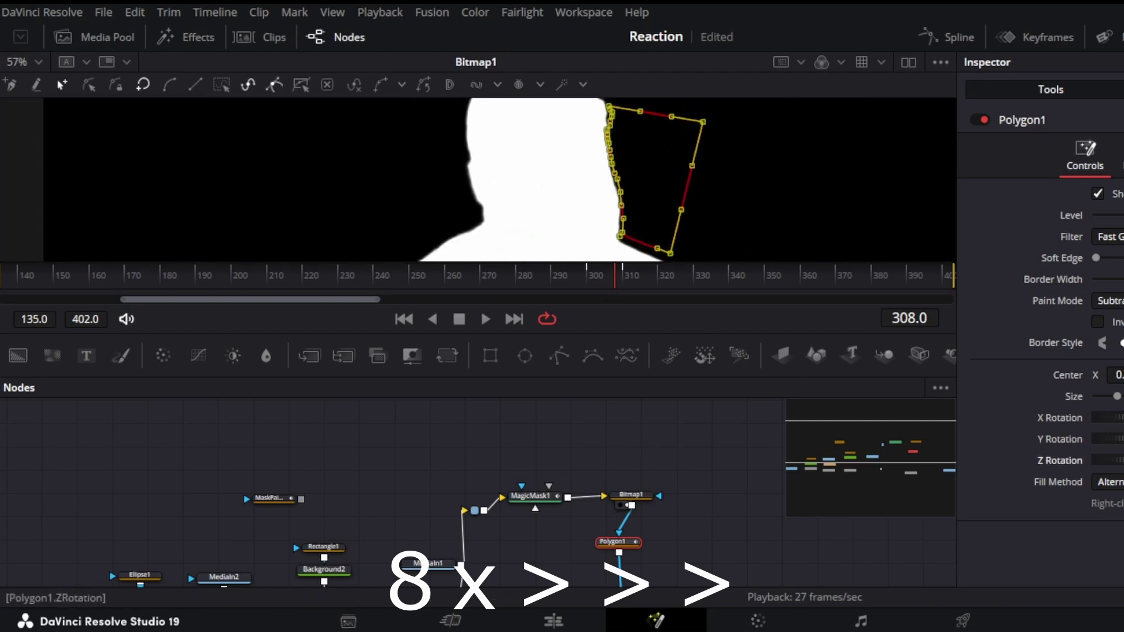
pyautogui.hscroll(-3, 688, 162)
# - Jump to frame 304 to inspect the MediaOut1 cutout beside the red-bordered desert inset
pyautogui.click(636, 285)
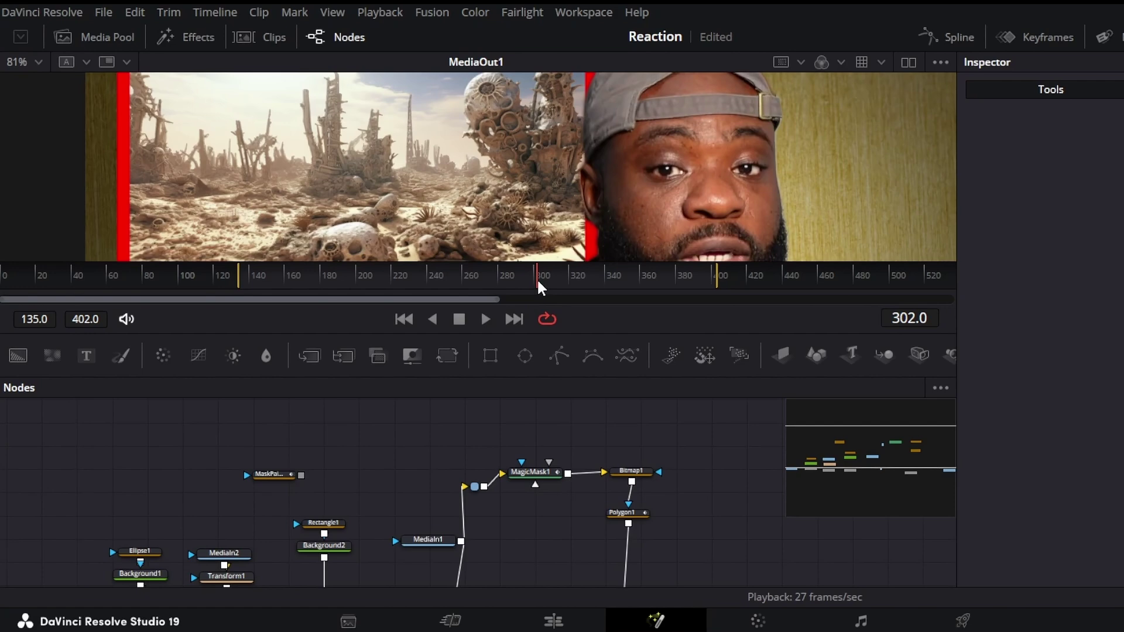
pyautogui.moveTo(536, 278); pyautogui.dragTo(539, 332)
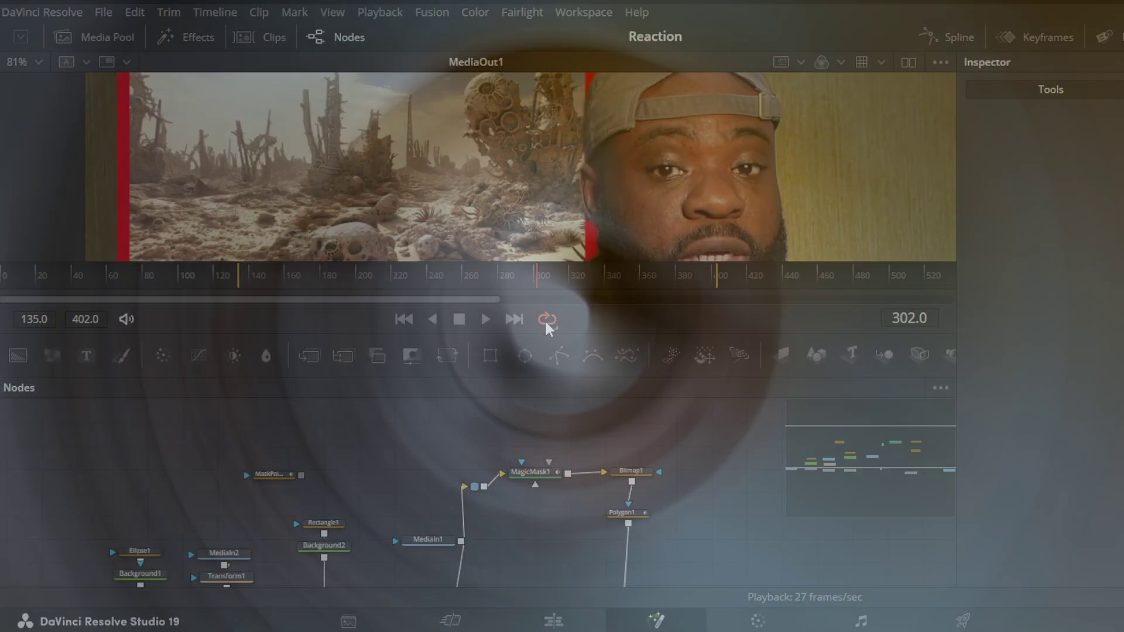